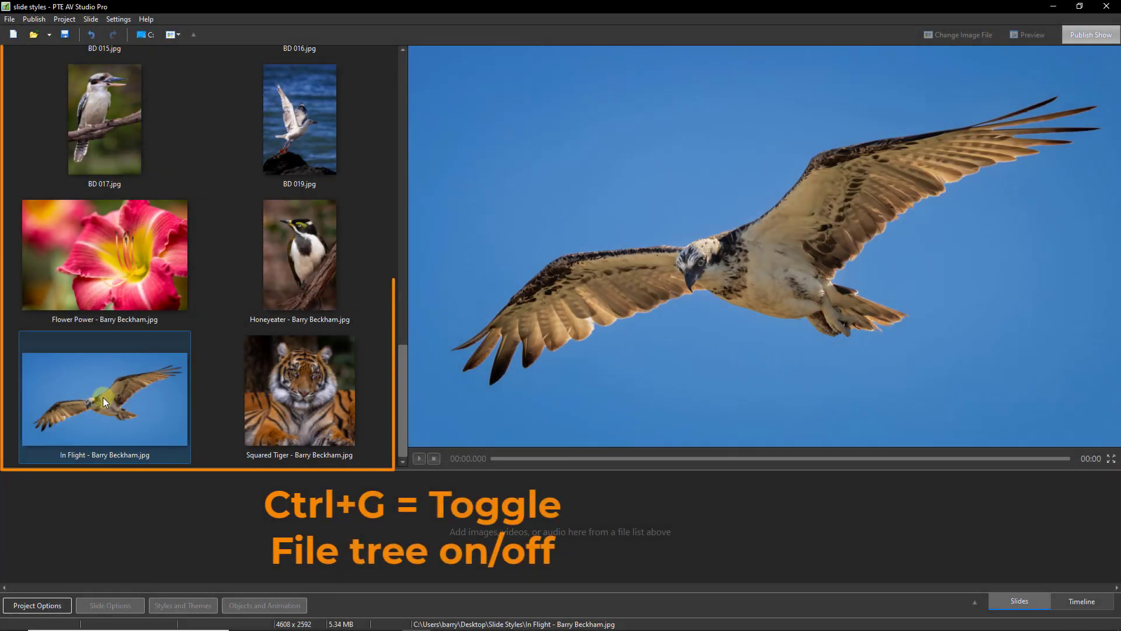
Add the In Flight photo as slide 1 and set its duration to 20 seconds.
{"action": "left_click_drag", "start_coordinate": [104, 396], "coordinate": [100, 530]}
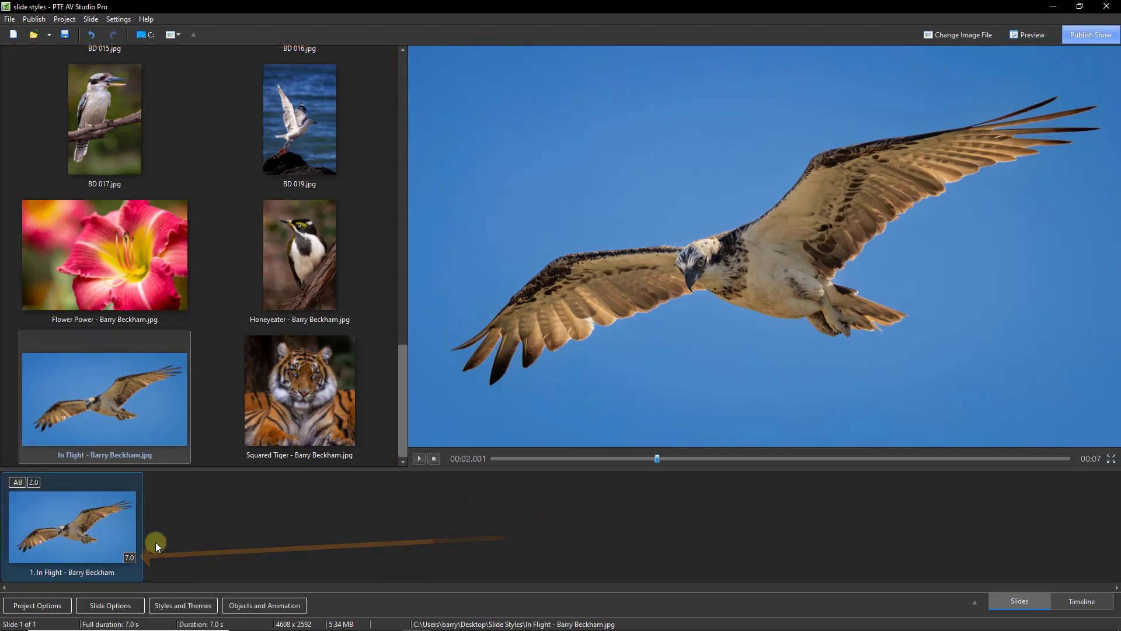
{"action": "left_click", "coordinate": [130, 557]}
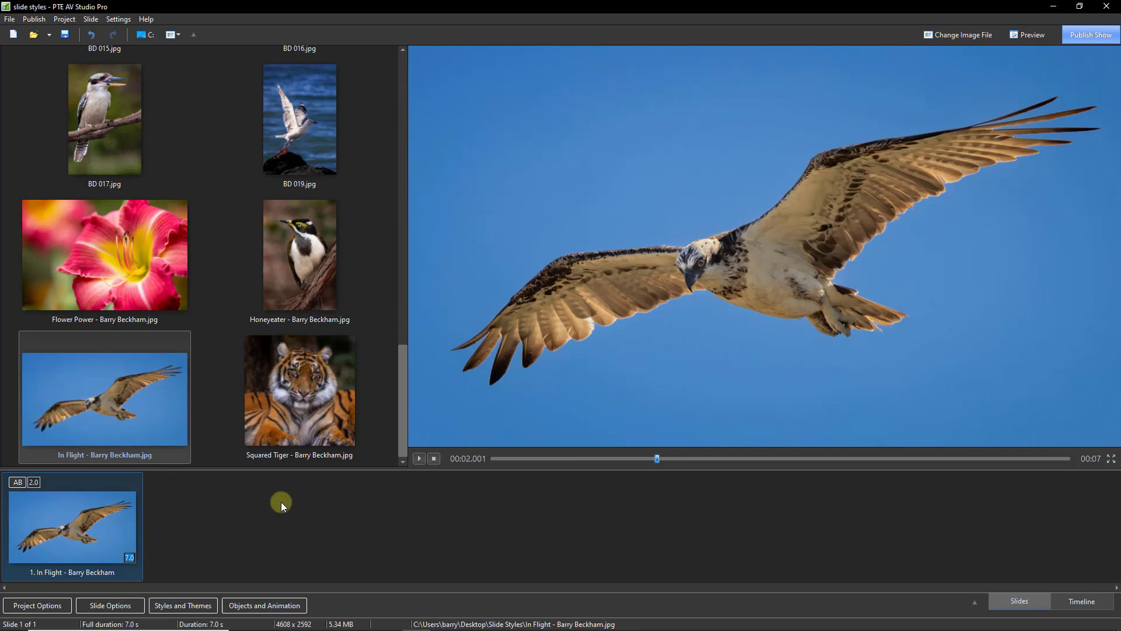
{"action": "type", "text": "20"}
{"action": "key", "text": "Return"}
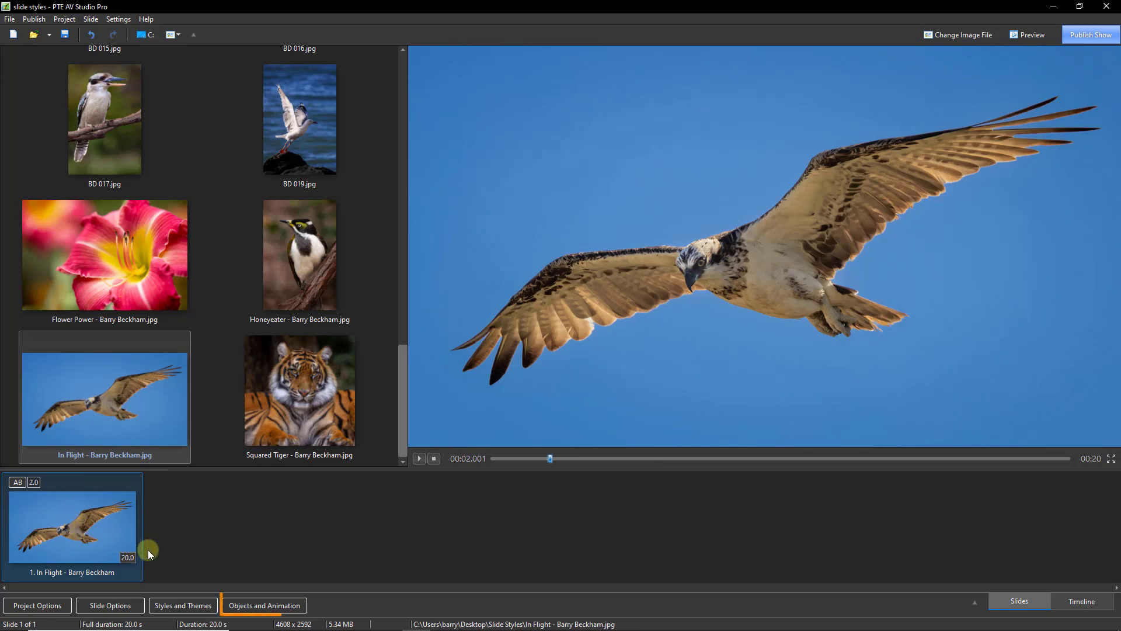
In the objects and animation editor, set the photo's zoom to 85%.
{"action": "left_click", "coordinate": [262, 606]}
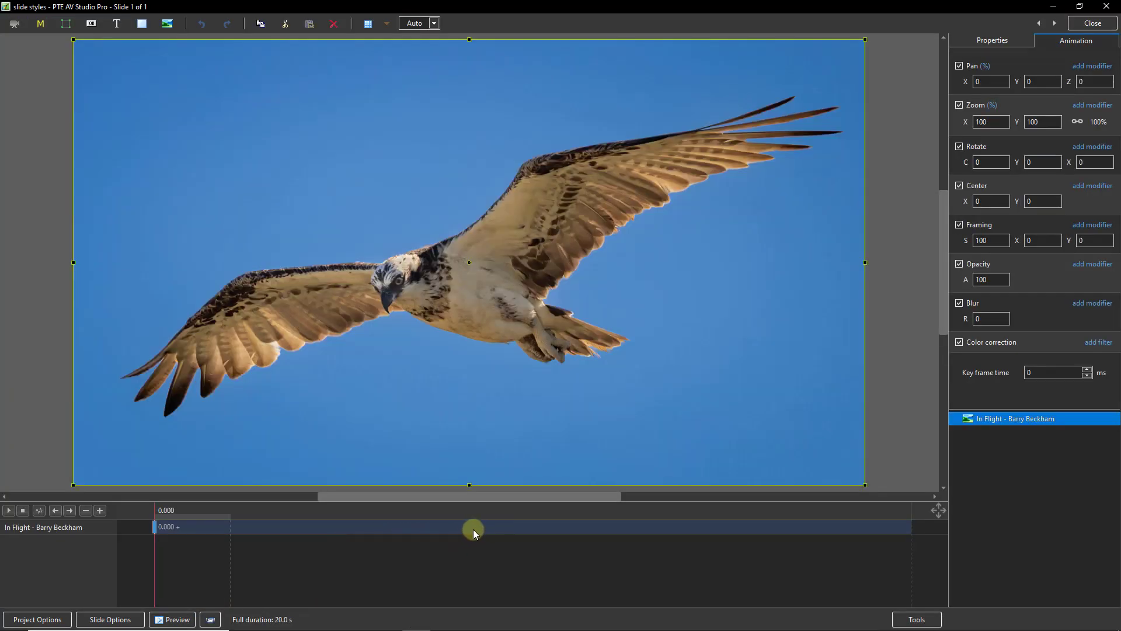
{"action": "left_click", "coordinate": [473, 529]}
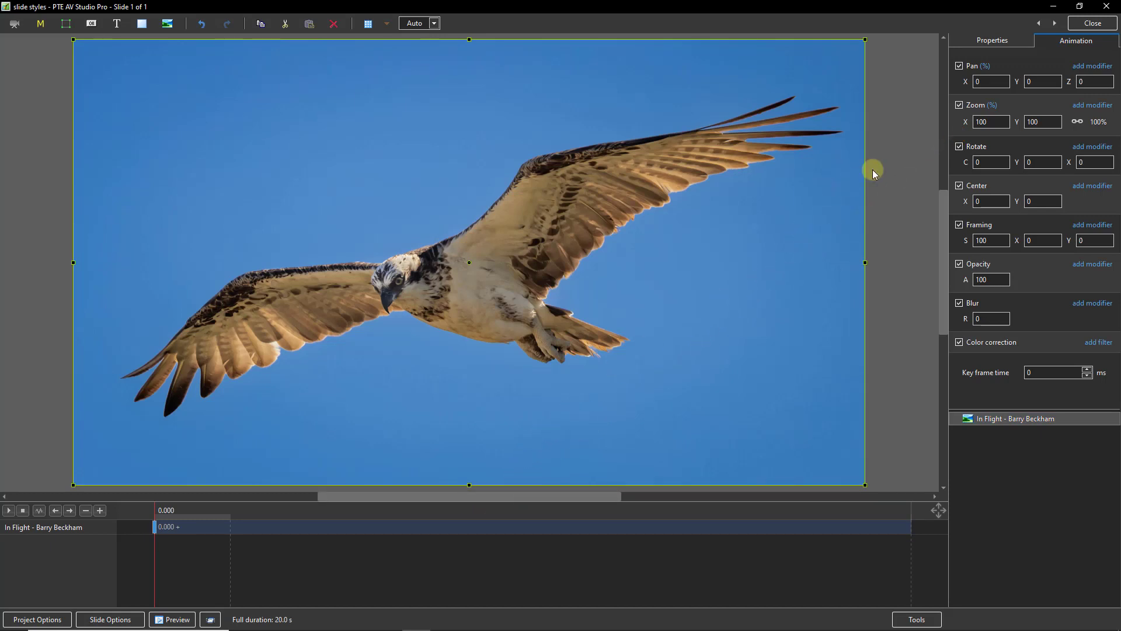
{"action": "double_click", "coordinate": [975, 124]}
{"action": "type", "text": "85"}
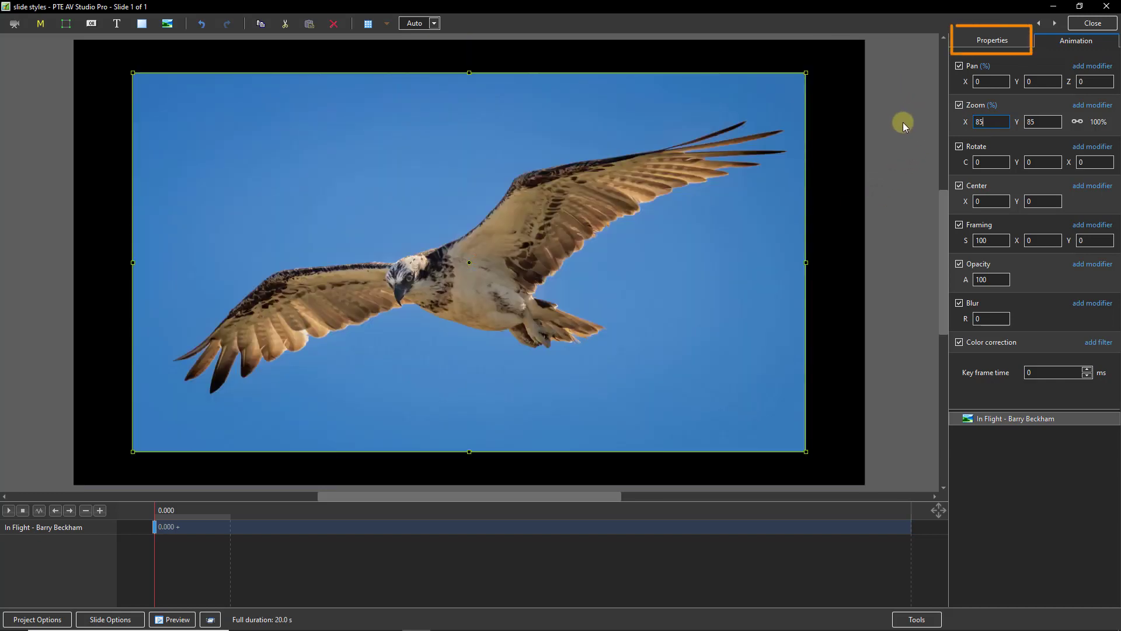
Turn on a 15 px white border around the photo in its properties.
{"action": "left_click", "coordinate": [987, 43]}
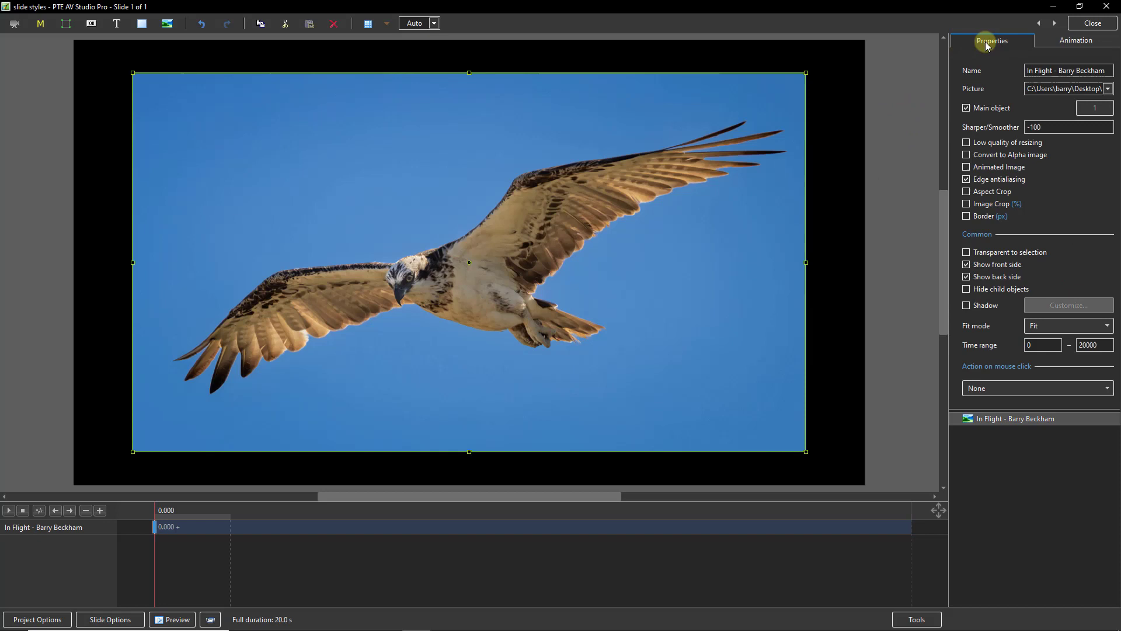
{"action": "left_click", "coordinate": [966, 216]}
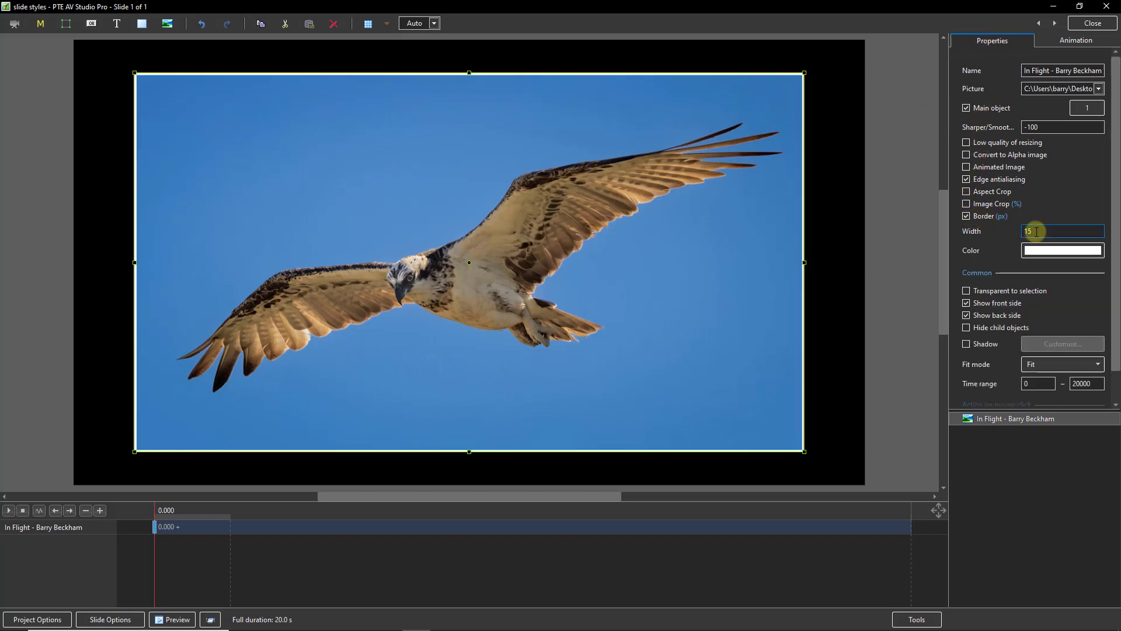
{"action": "left_click", "coordinate": [1043, 252]}
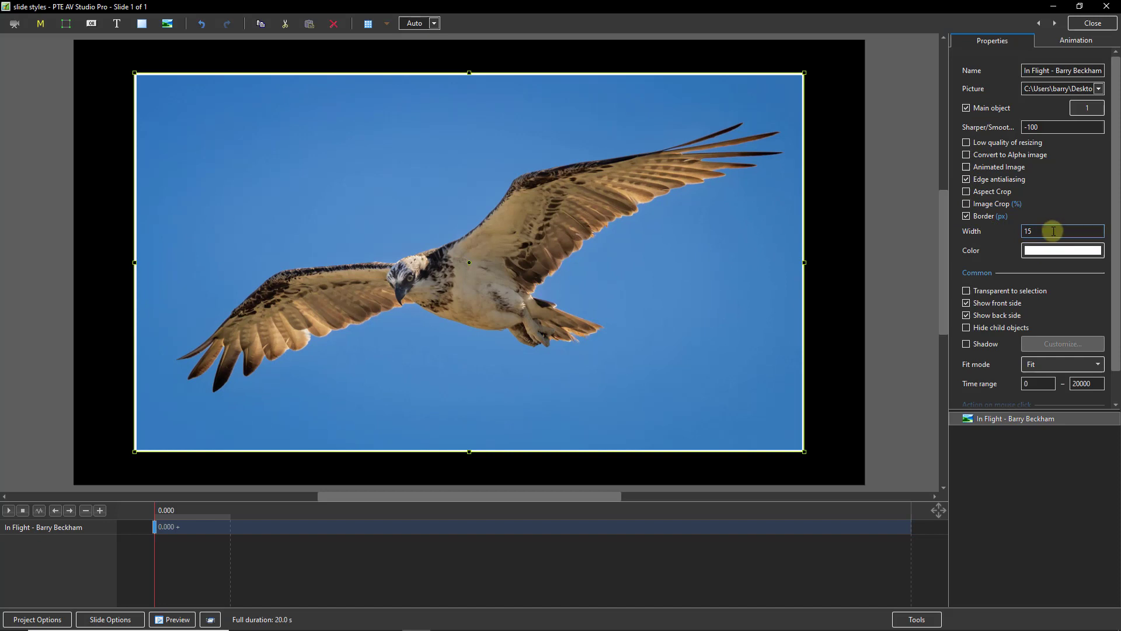
{"action": "left_click", "coordinate": [1071, 41]}
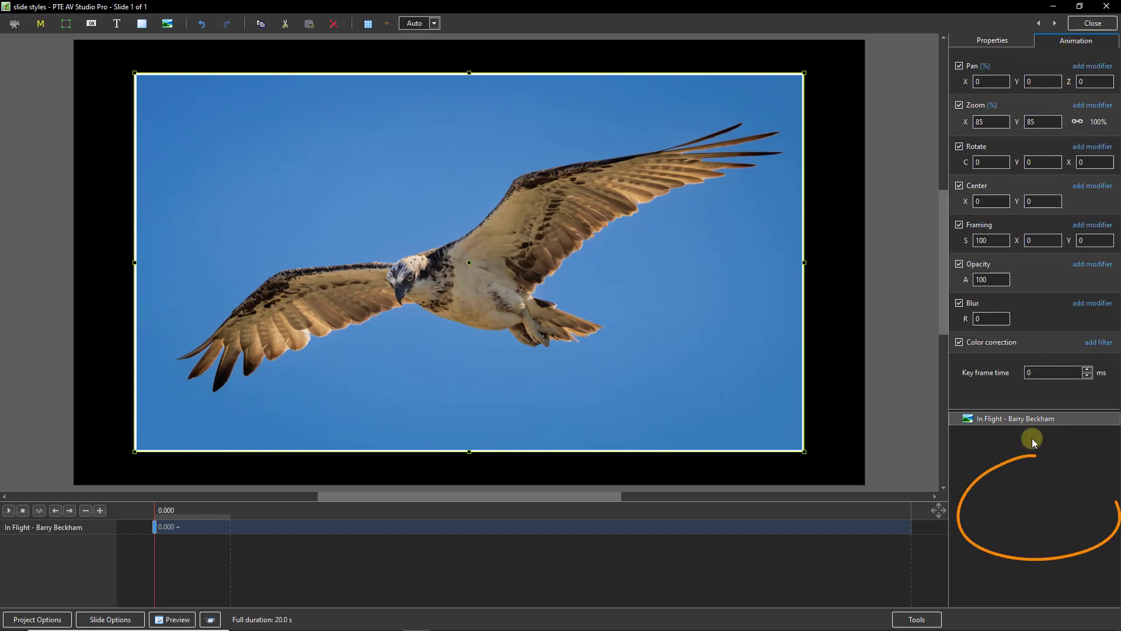
Add the Background Dark image to the slide and bring up its layer options.
{"action": "left_click", "coordinate": [1025, 497]}
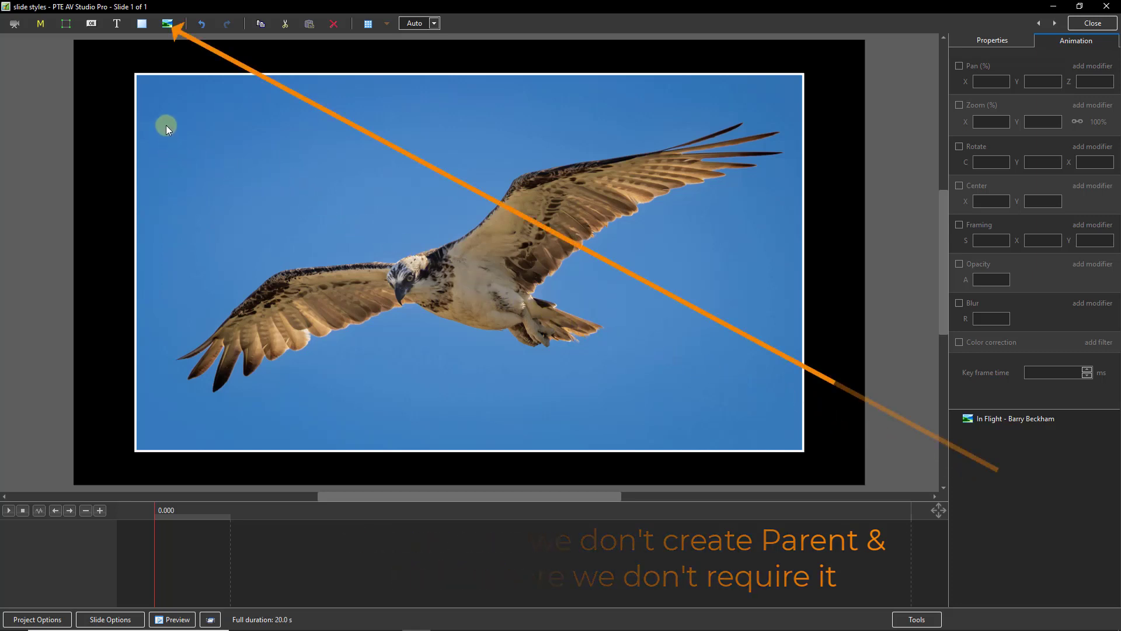
{"action": "left_click", "coordinate": [166, 23]}
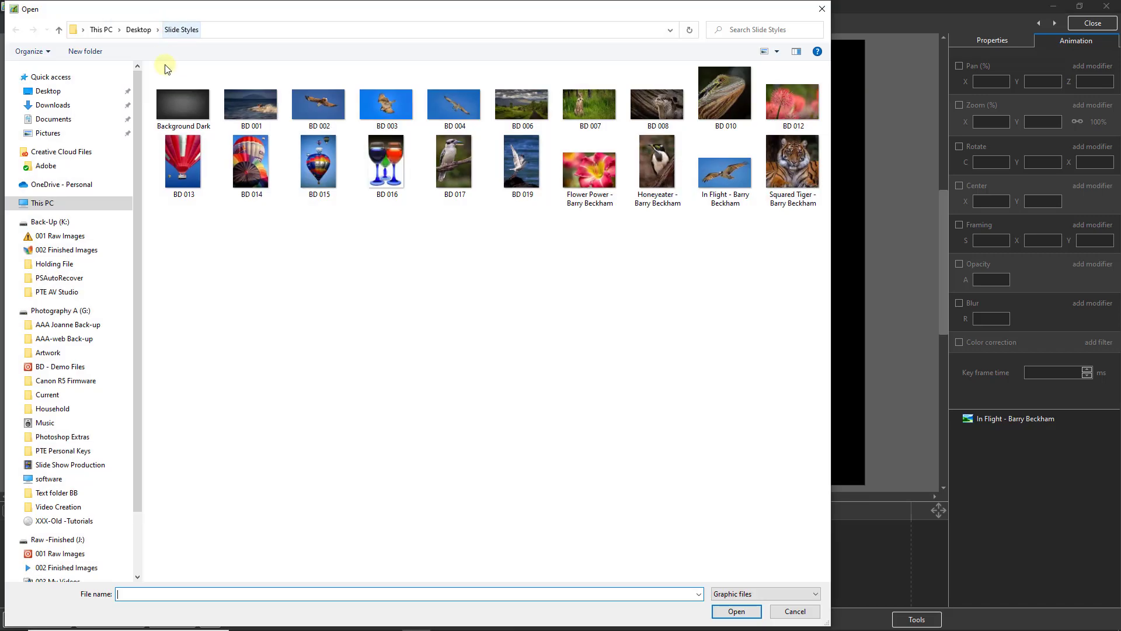
{"action": "double_click", "coordinate": [183, 104]}
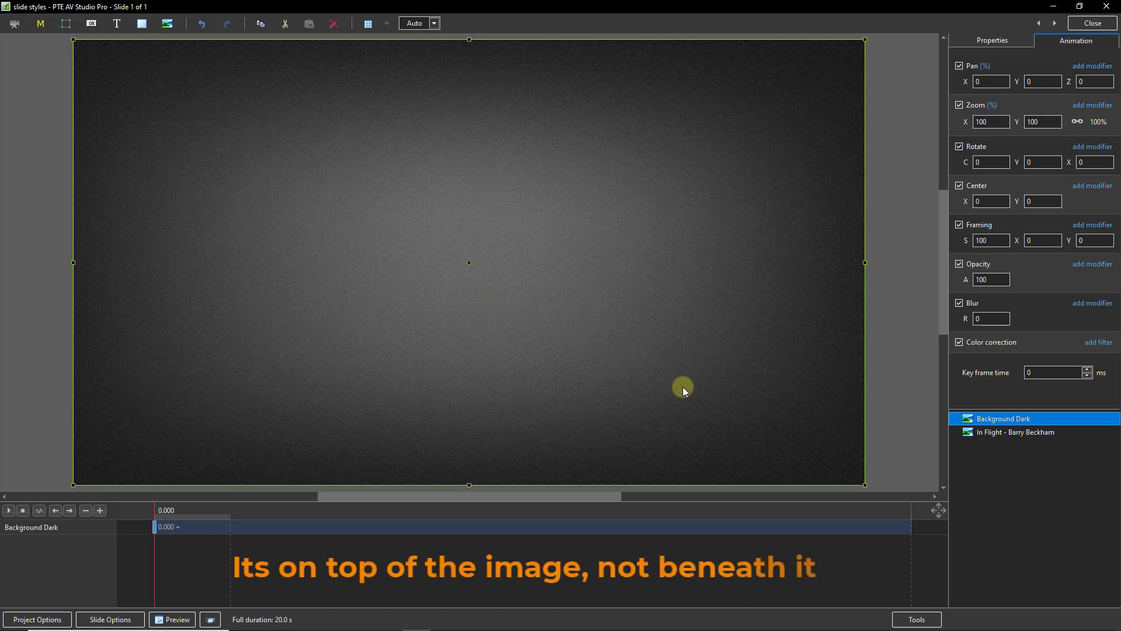
{"action": "right_click", "coordinate": [1089, 421]}
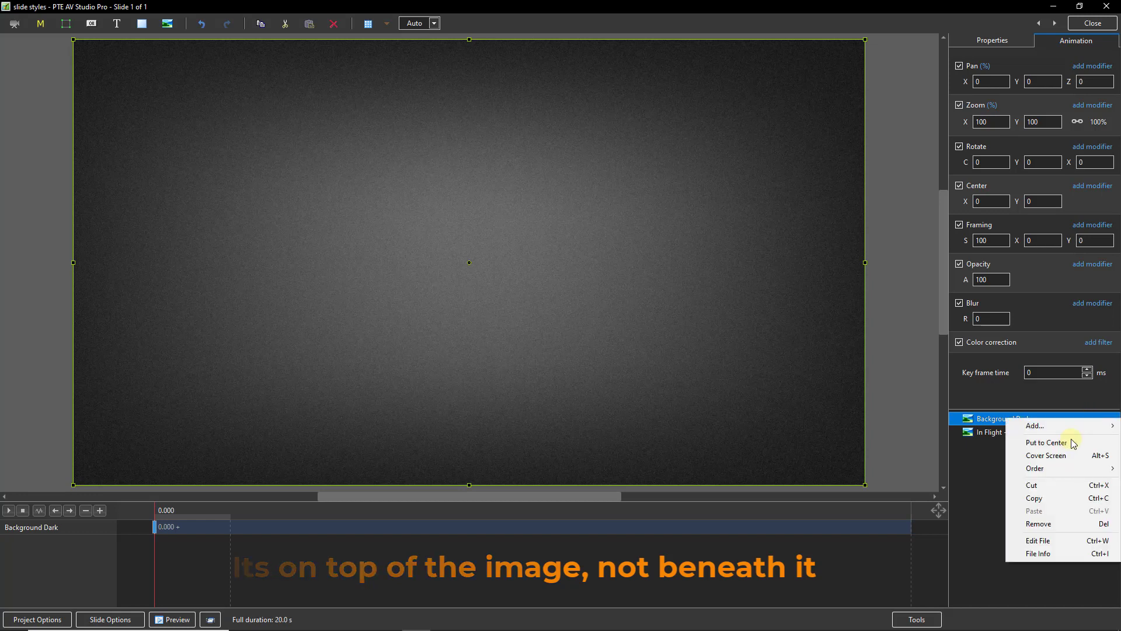
Send Background Dark one layer back, behind the In Flight photo.
{"action": "mouse_move", "coordinate": [1044, 473]}
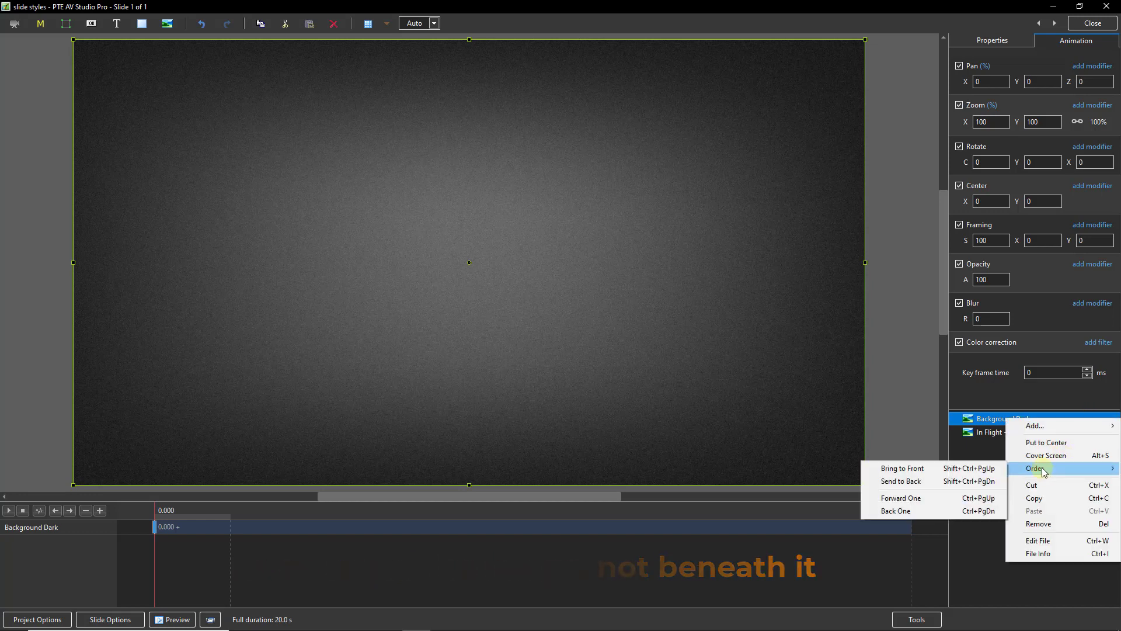
{"action": "left_click", "coordinate": [925, 512]}
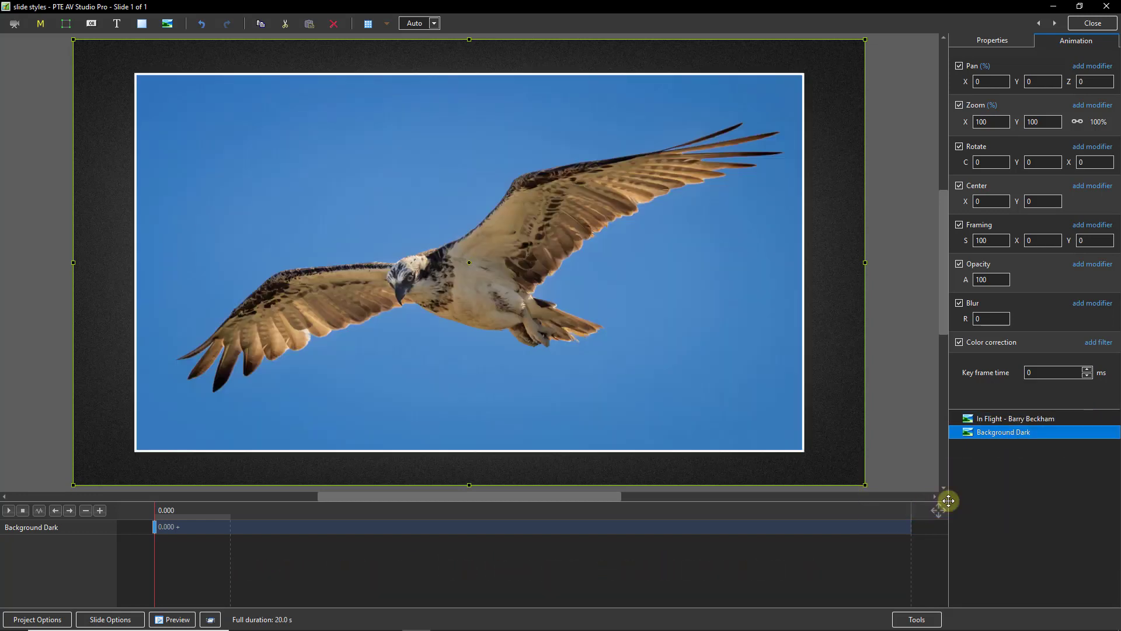
{"action": "left_click", "coordinate": [1000, 420]}
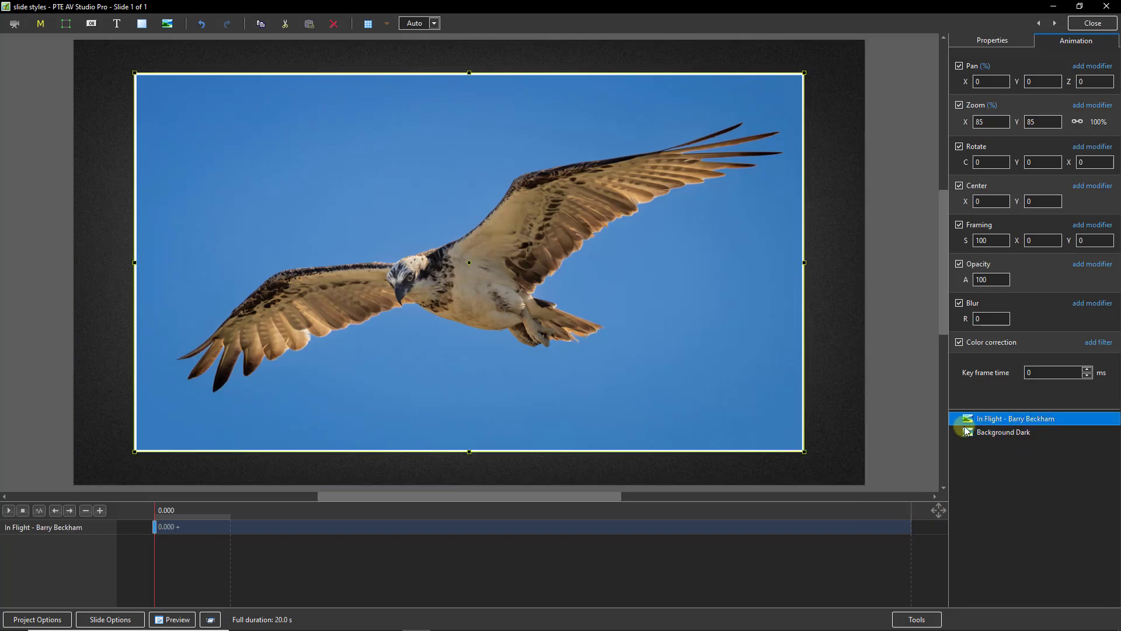
Clone the photo's starting keyframe and move the copy to 5.047 s.
{"action": "left_click", "coordinate": [152, 538]}
{"action": "right_click", "coordinate": [152, 529]}
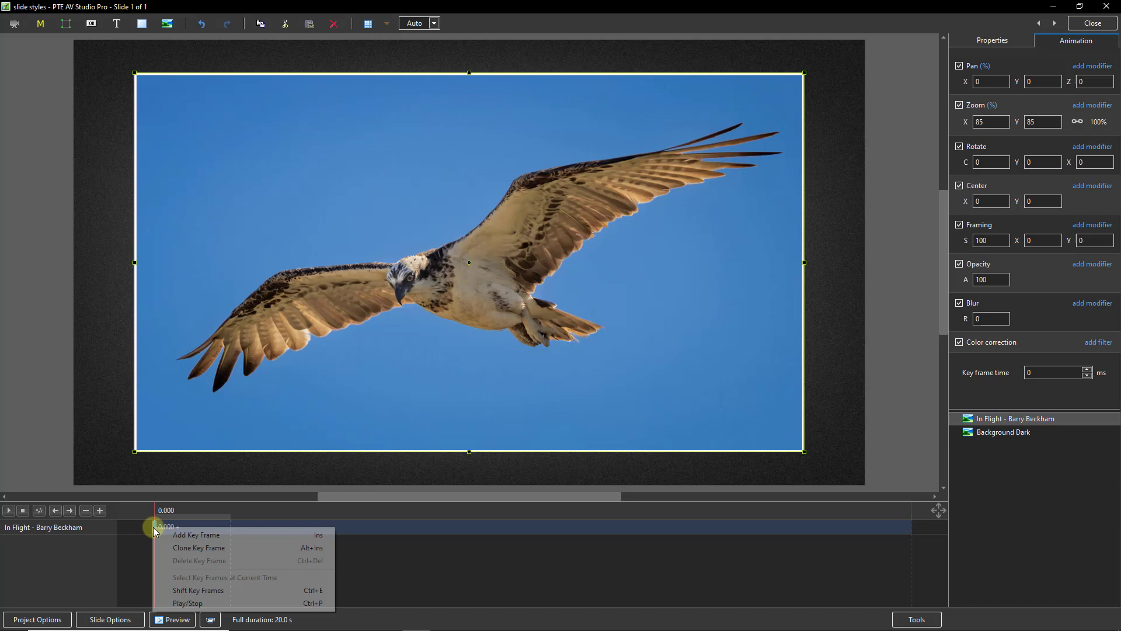
{"action": "left_click", "coordinate": [181, 547]}
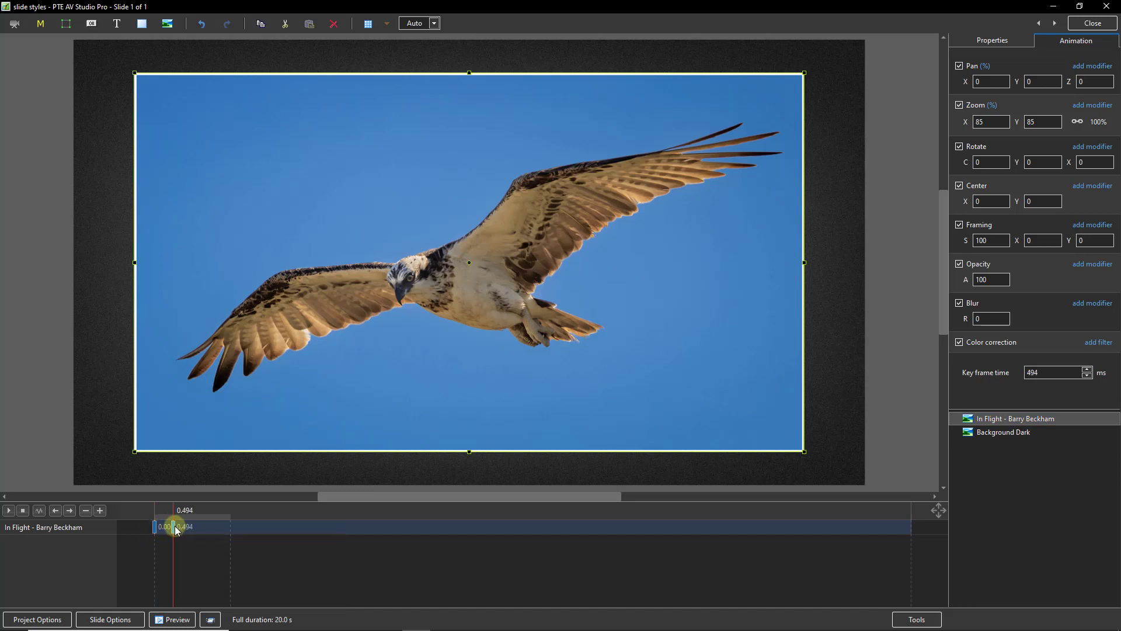
{"action": "left_click_drag", "start_coordinate": [174, 532], "coordinate": [342, 530]}
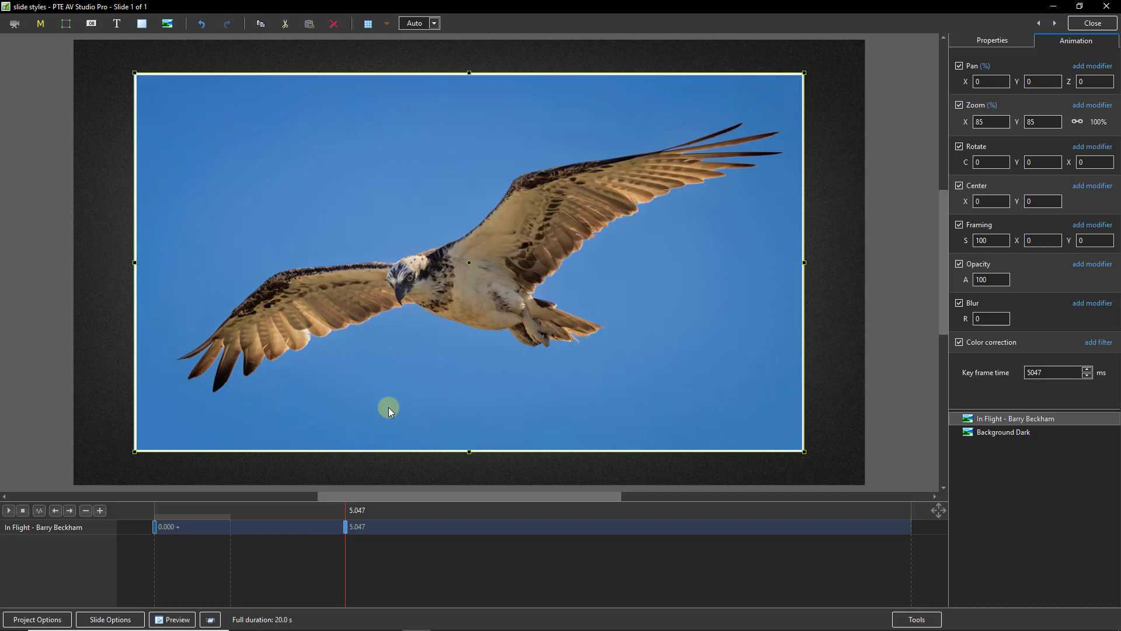
Set the 0.000 keyframe to 16° rotation, 50% zoom and pan -147, -138.
{"action": "left_click", "coordinate": [157, 529]}
{"action": "left_click", "coordinate": [155, 527]}
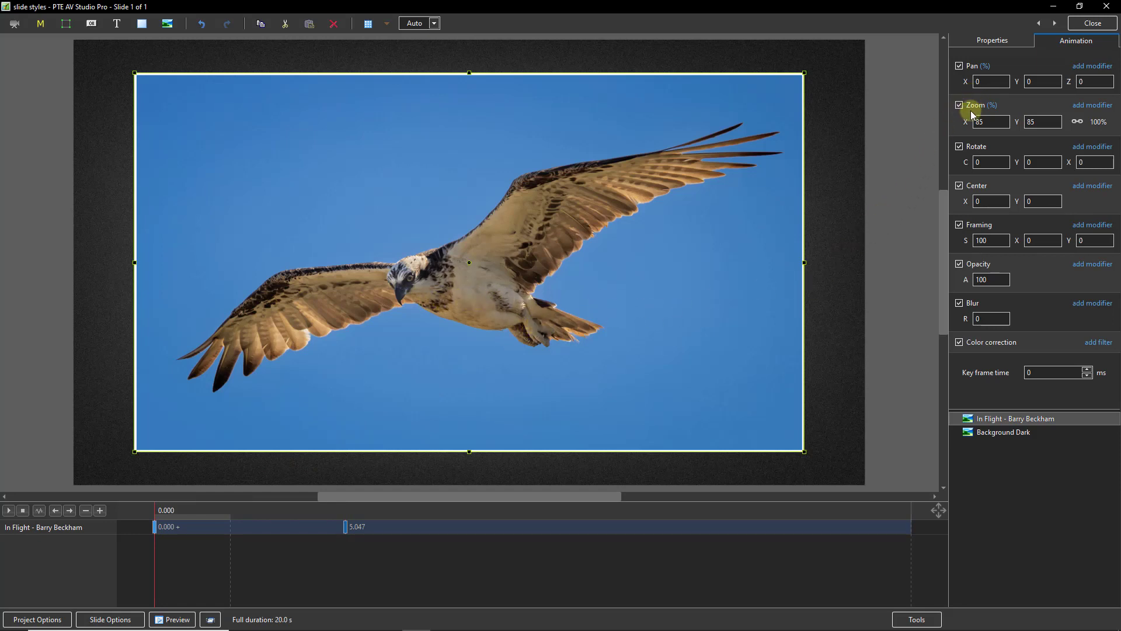
{"action": "left_click_drag", "start_coordinate": [965, 164], "coordinate": [971, 165]}
{"action": "left_click_drag", "start_coordinate": [966, 117], "coordinate": [936, 90]}
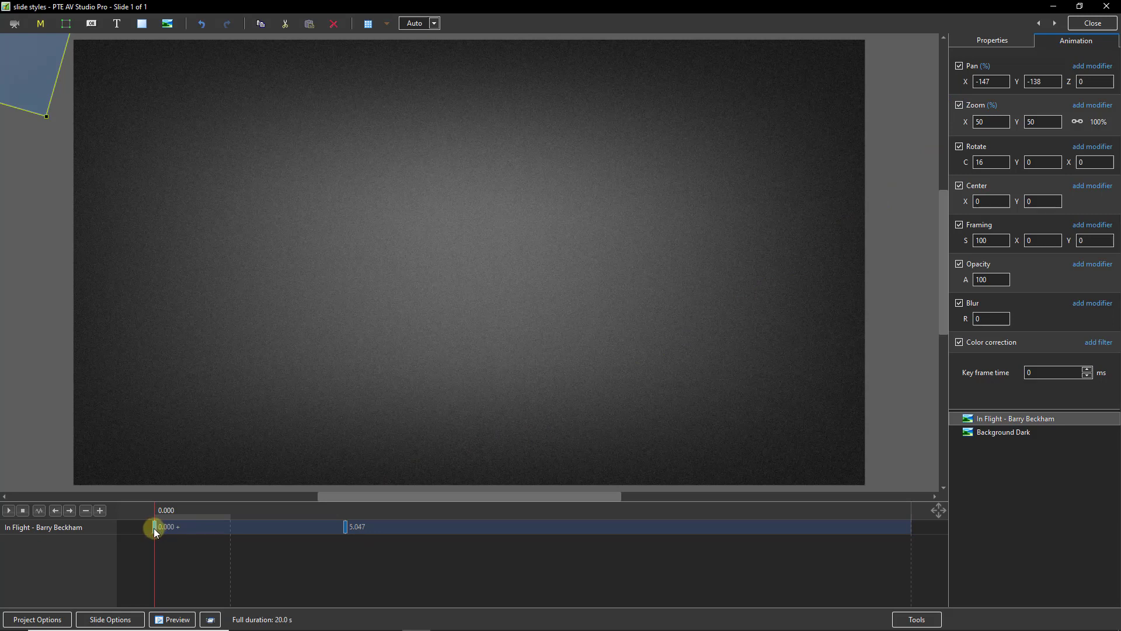
Apply a Slow down animation speed to pan, zoom and rotation on the starting keyframe.
{"action": "left_click", "coordinate": [1091, 66]}
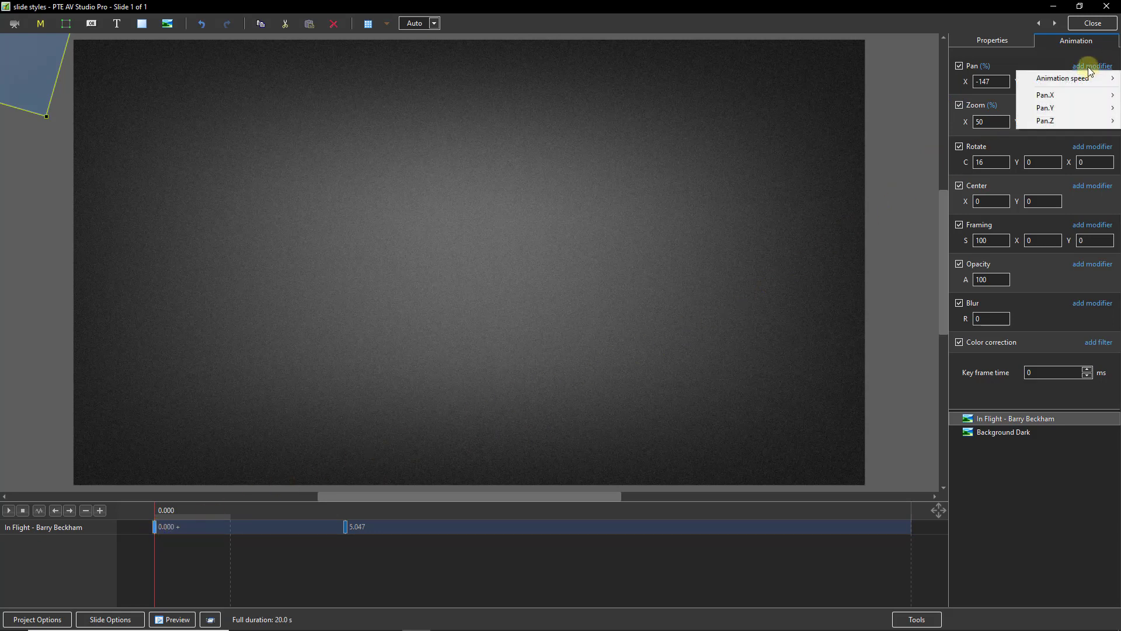
{"action": "mouse_move", "coordinate": [1064, 78]}
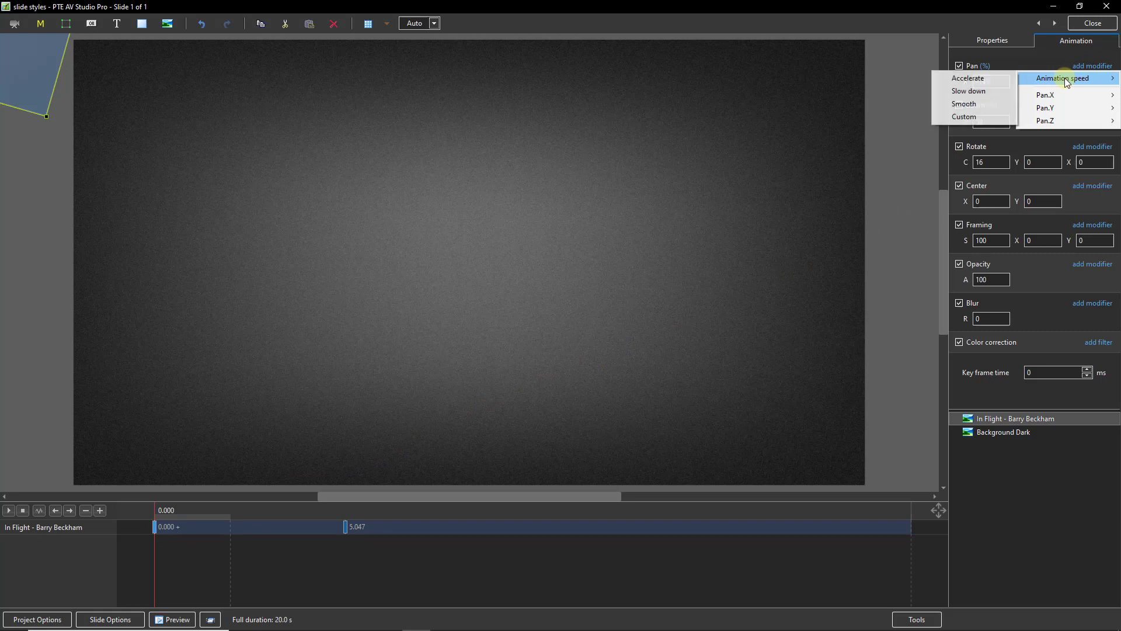
{"action": "left_click", "coordinate": [974, 90]}
{"action": "left_click", "coordinate": [1089, 120]}
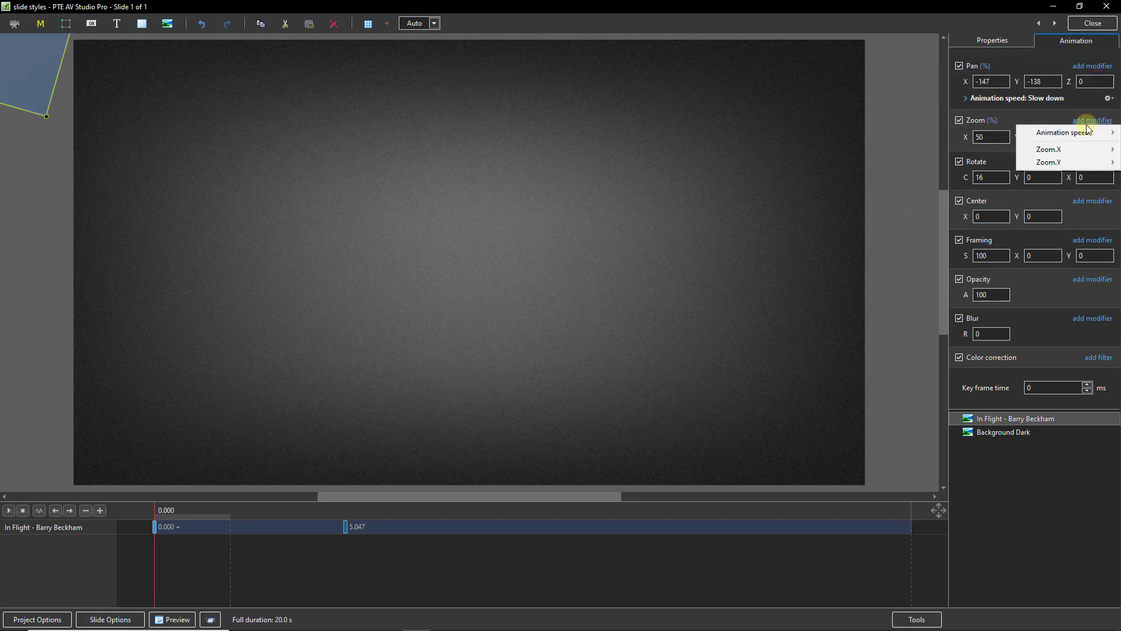
{"action": "mouse_move", "coordinate": [1057, 133]}
{"action": "left_click", "coordinate": [970, 146]}
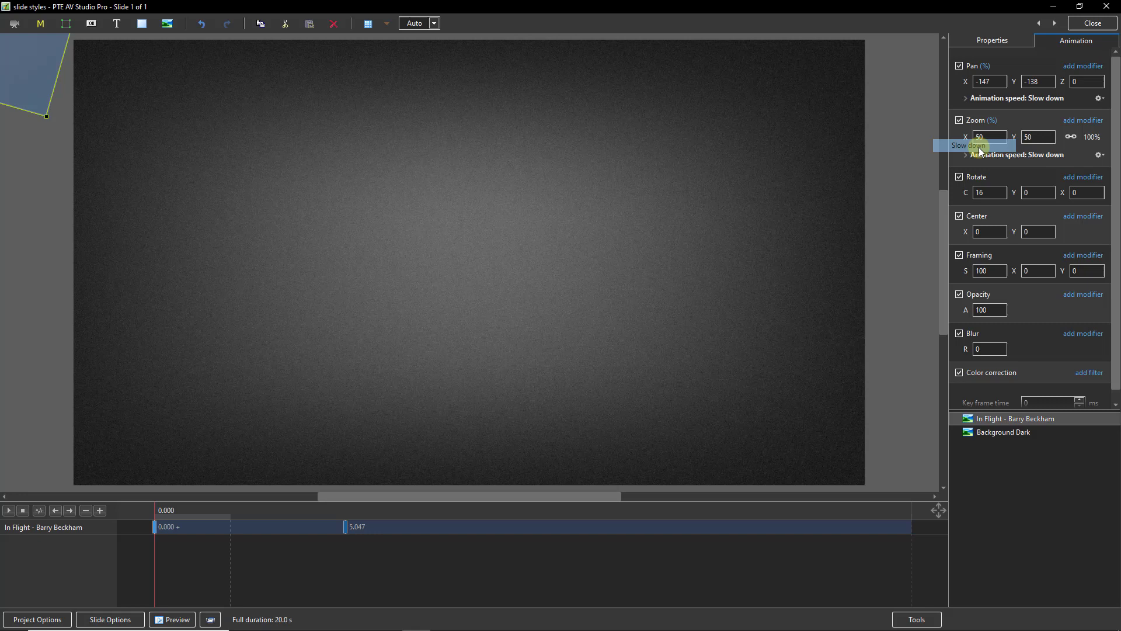
{"action": "left_click", "coordinate": [1080, 177]}
{"action": "mouse_move", "coordinate": [1070, 191]}
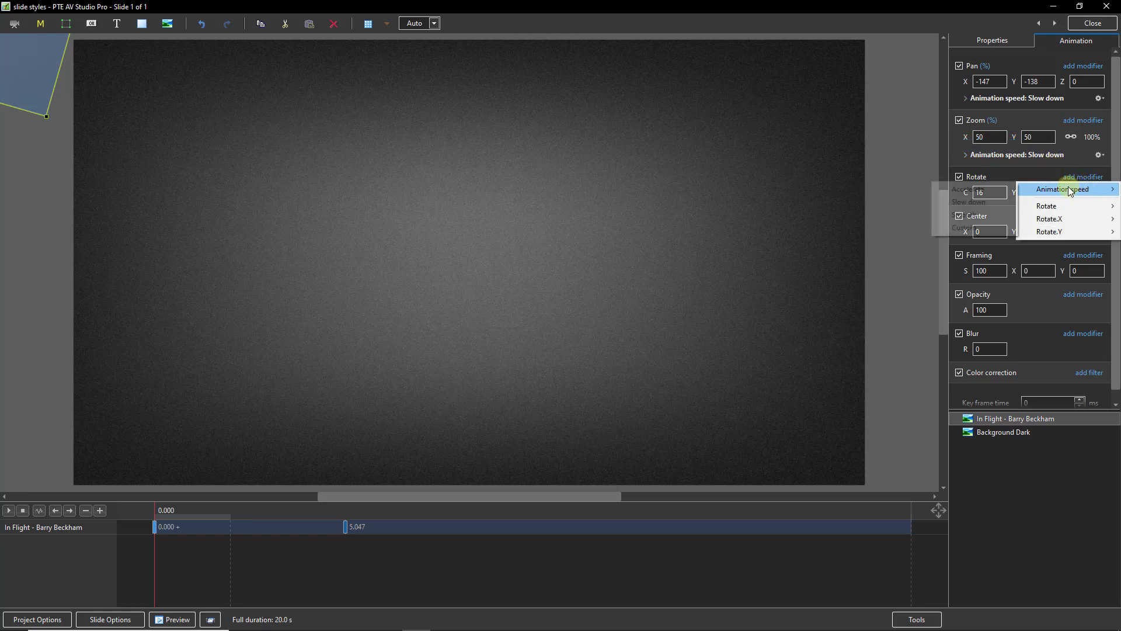
{"action": "left_click", "coordinate": [968, 202]}
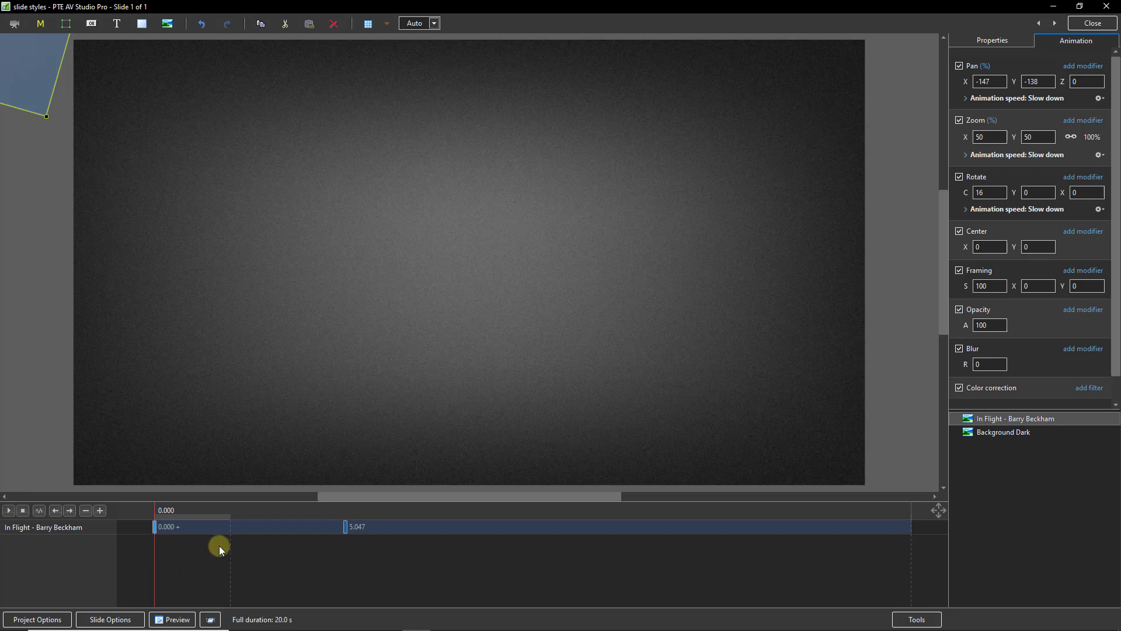
At the 5.047 s keyframe, set the pan to -5, 5 and the rotation to 1°.
{"action": "left_click", "coordinate": [345, 527]}
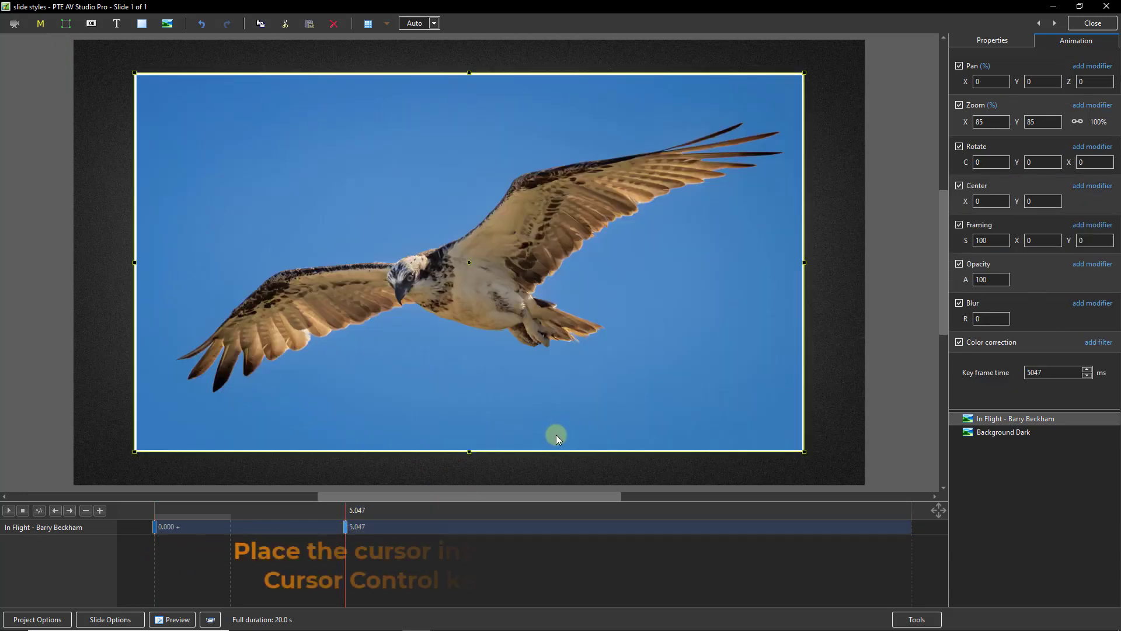
{"action": "left_click", "coordinate": [989, 81]}
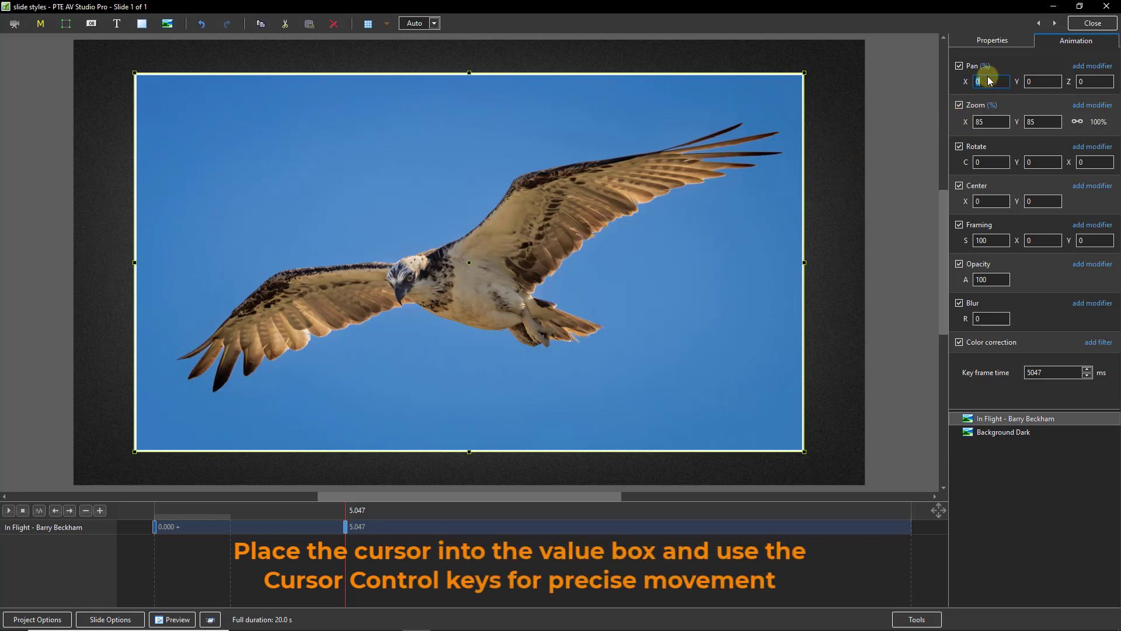
{"action": "key", "text": "Down"}
{"action": "key", "text": "Down"}
{"action": "key", "text": "Down"}
{"action": "key", "text": "Down"}
{"action": "key", "text": "Down"}
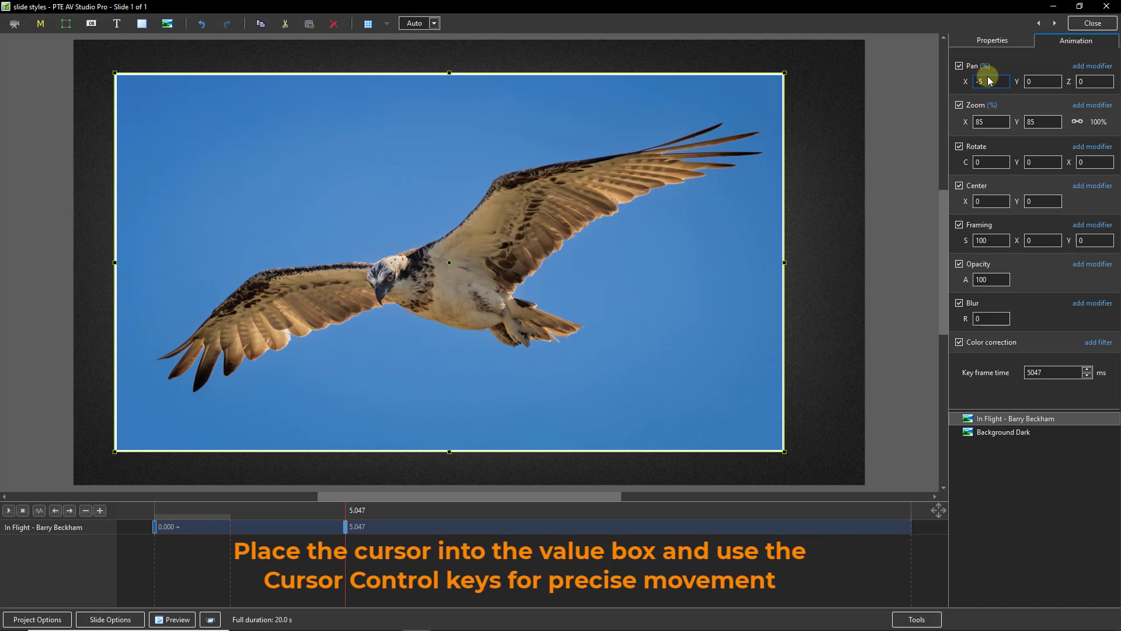
{"action": "left_click", "coordinate": [1029, 81]}
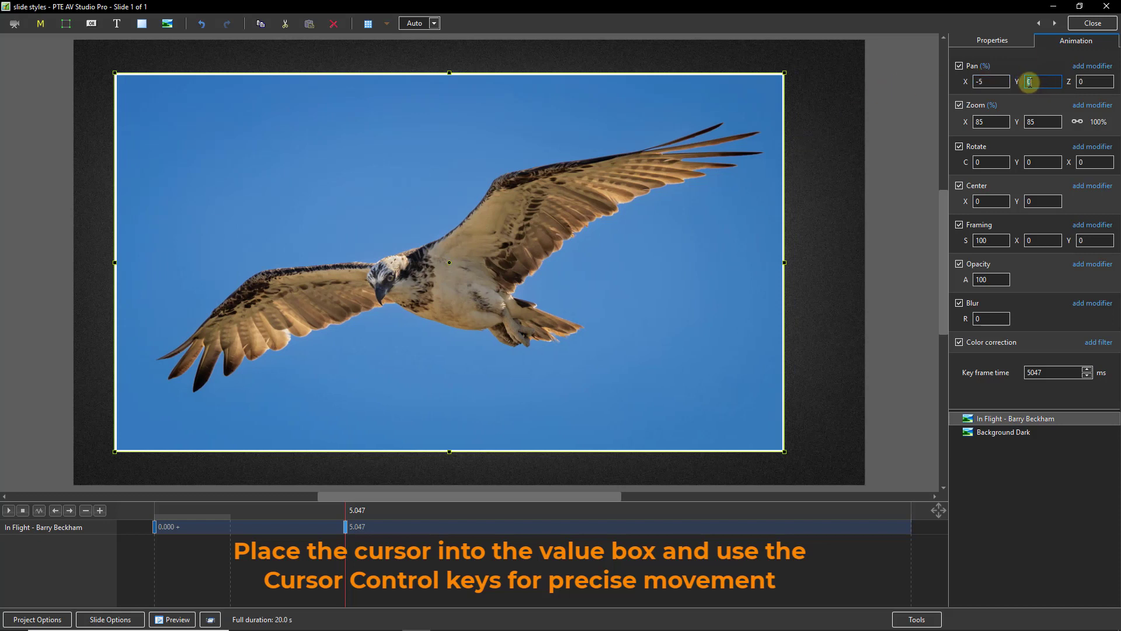
{"action": "key", "text": "Up"}
{"action": "key", "text": "Up"}
{"action": "key", "text": "Up"}
{"action": "key", "text": "Up"}
{"action": "key", "text": "Up"}
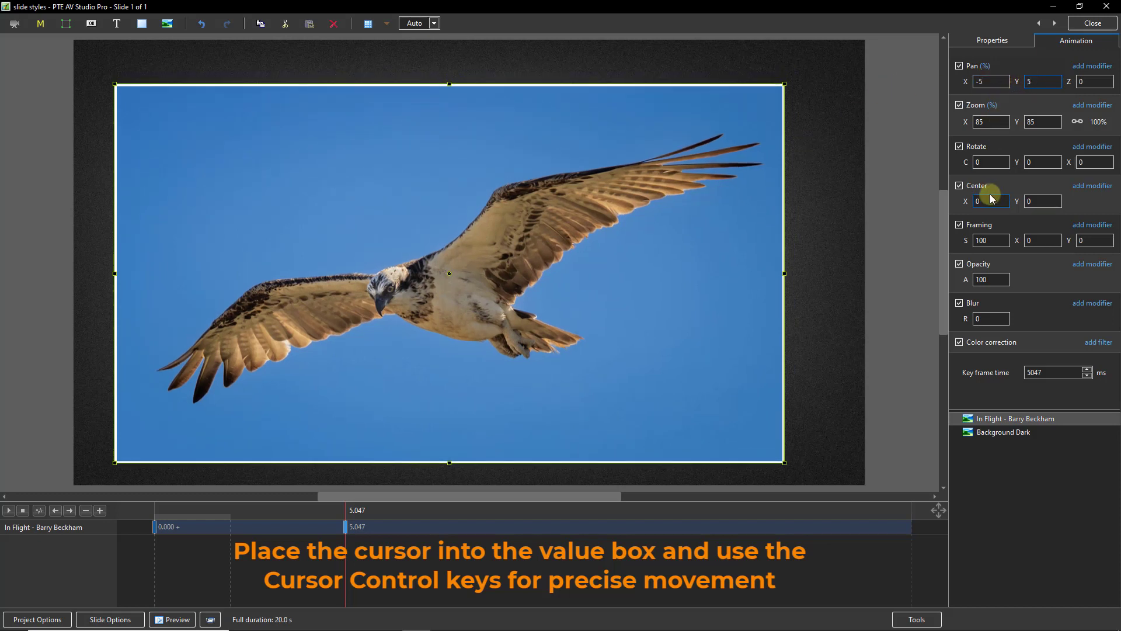
{"action": "left_click", "coordinate": [988, 162]}
{"action": "key", "text": "Up"}
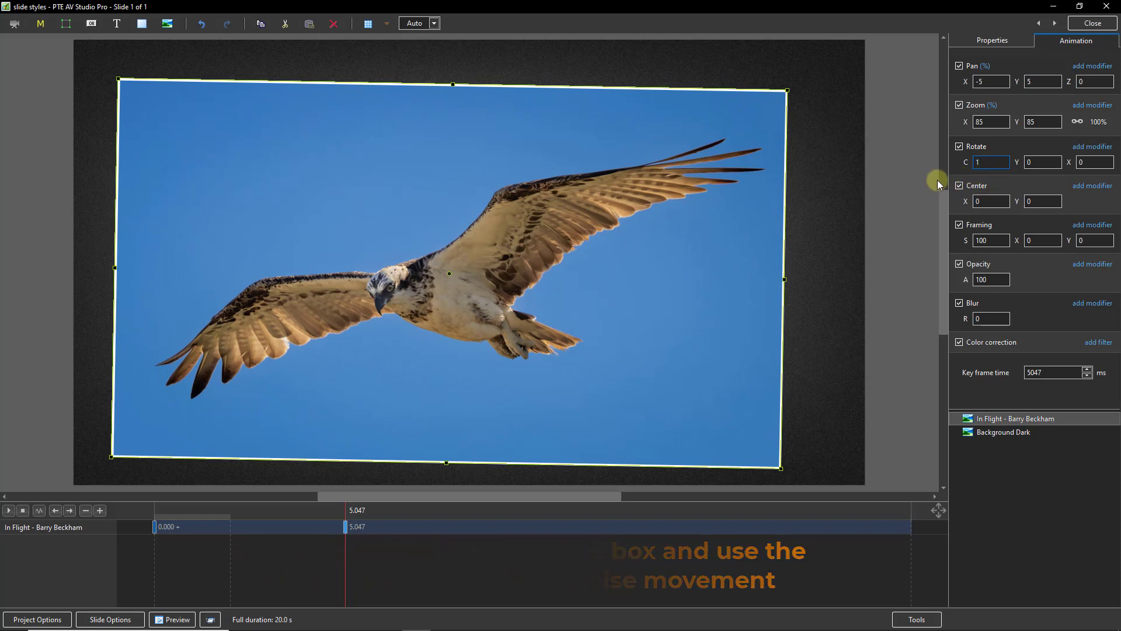
Clone the 5.047 keyframe and move the copy to 15.062 s.
{"action": "right_click", "coordinate": [346, 529]}
{"action": "left_click", "coordinate": [390, 547]}
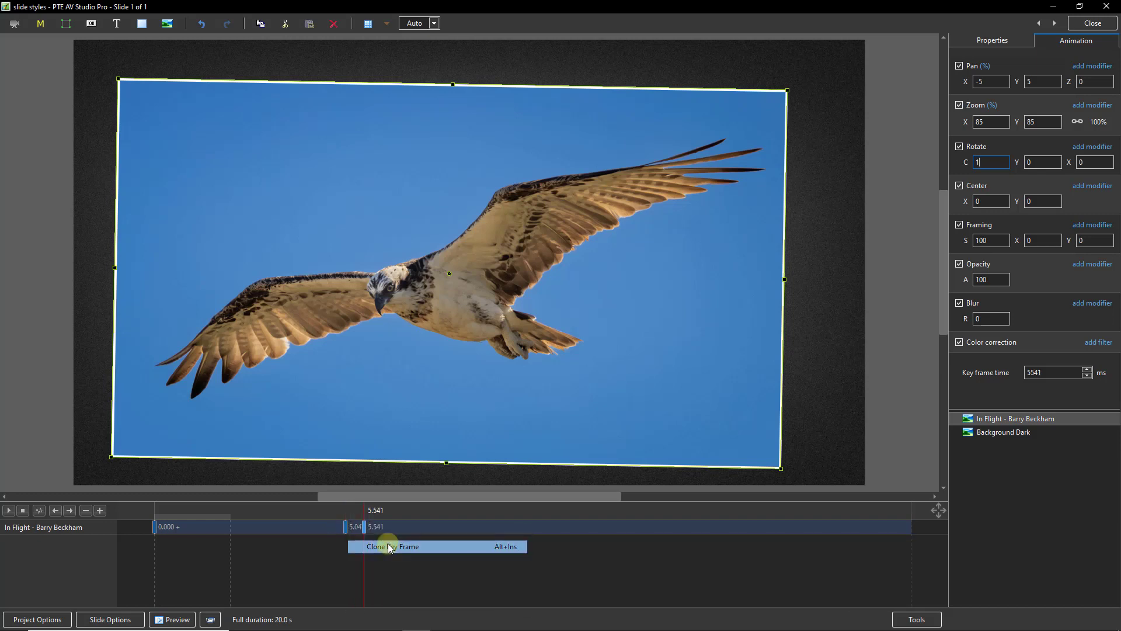
{"action": "left_click_drag", "start_coordinate": [363, 529], "coordinate": [724, 537]}
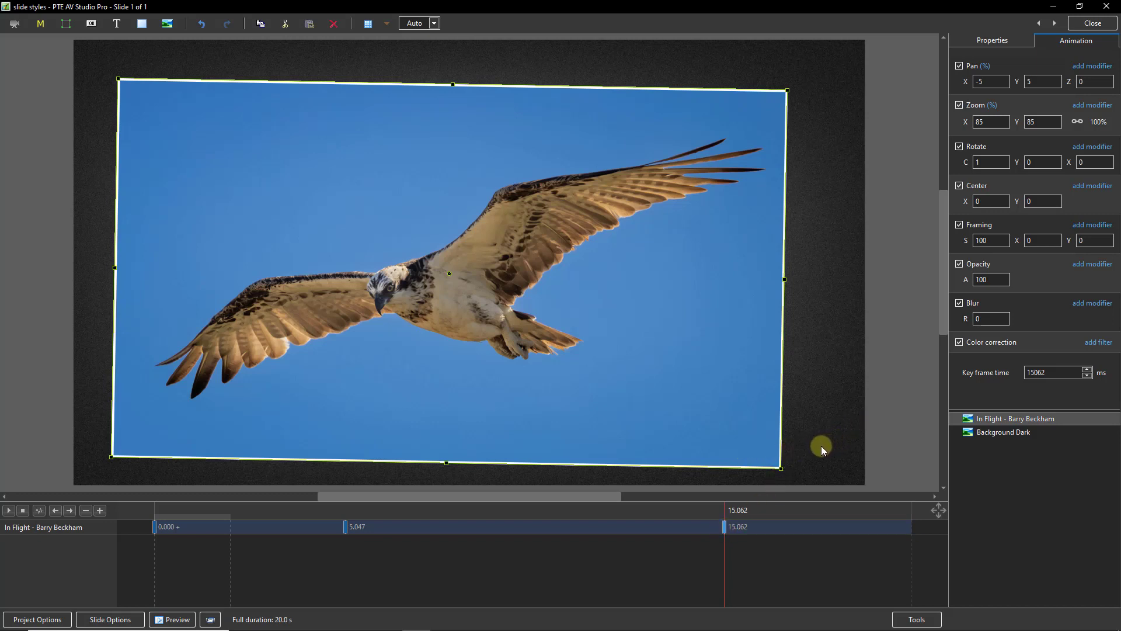
Set the 15.062 keyframe's Pan X to 6 and rotation to -1°.
{"action": "left_click", "coordinate": [990, 82]}
{"action": "type", "text": "-2"}
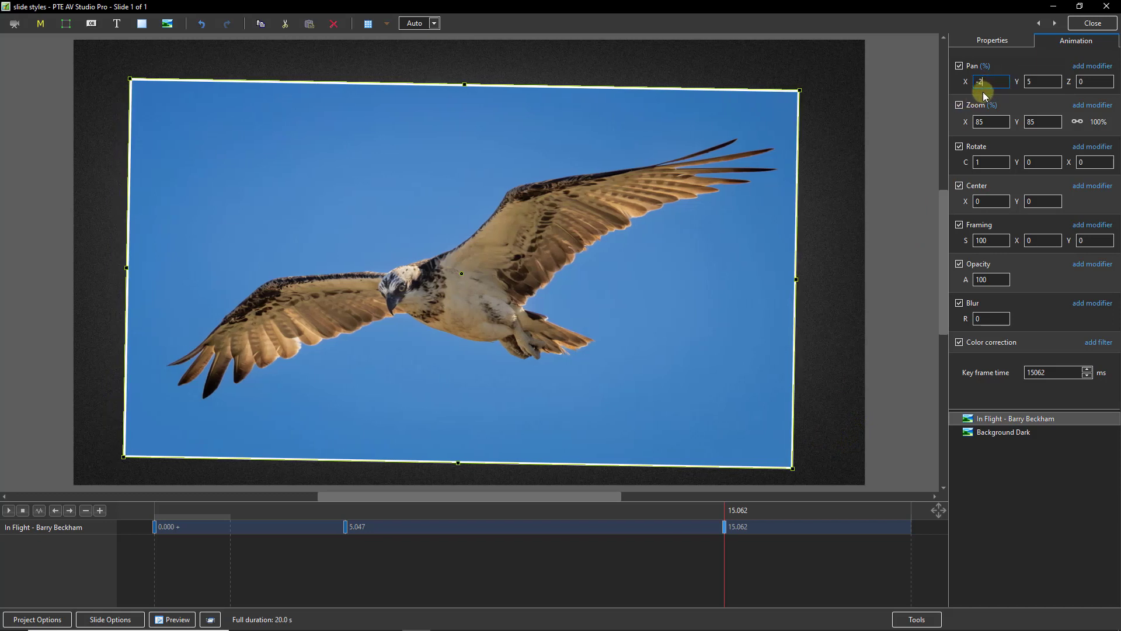
{"action": "scroll", "coordinate": [985, 95], "scroll_direction": "up", "scroll_amount": 6}
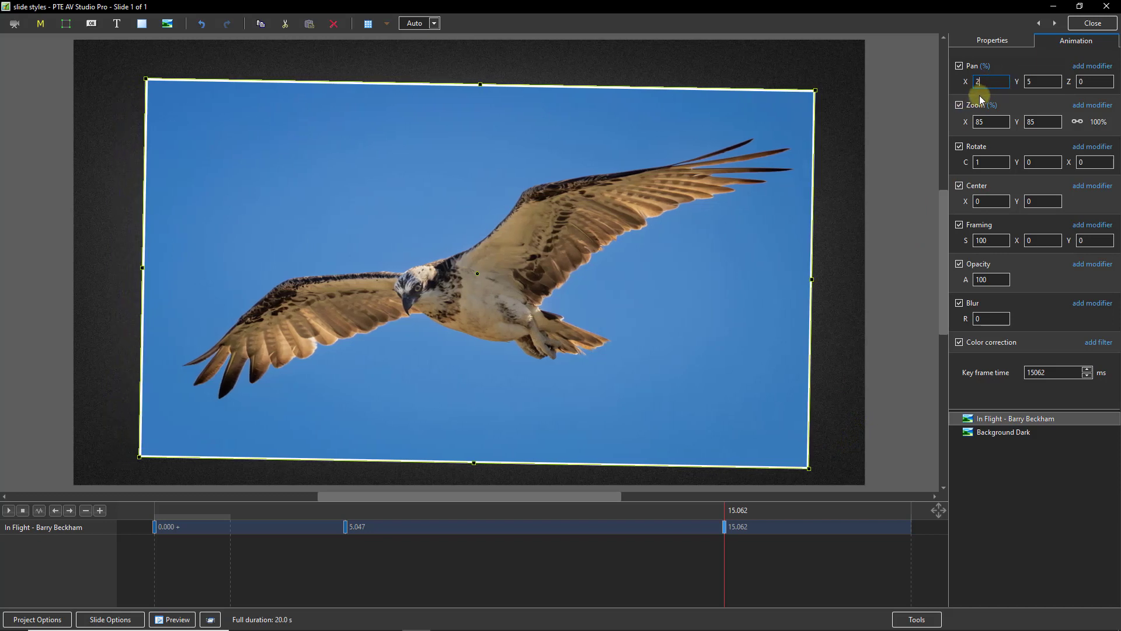
{"action": "left_click", "coordinate": [989, 162]}
{"action": "type", "text": "-1"}
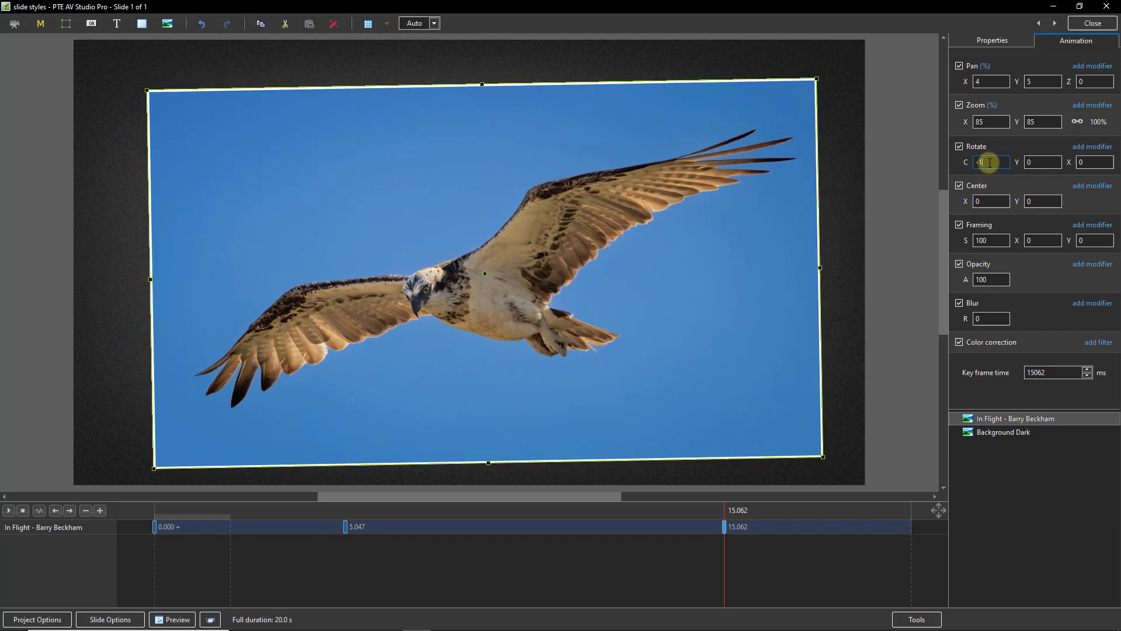
{"action": "left_click", "coordinate": [983, 83]}
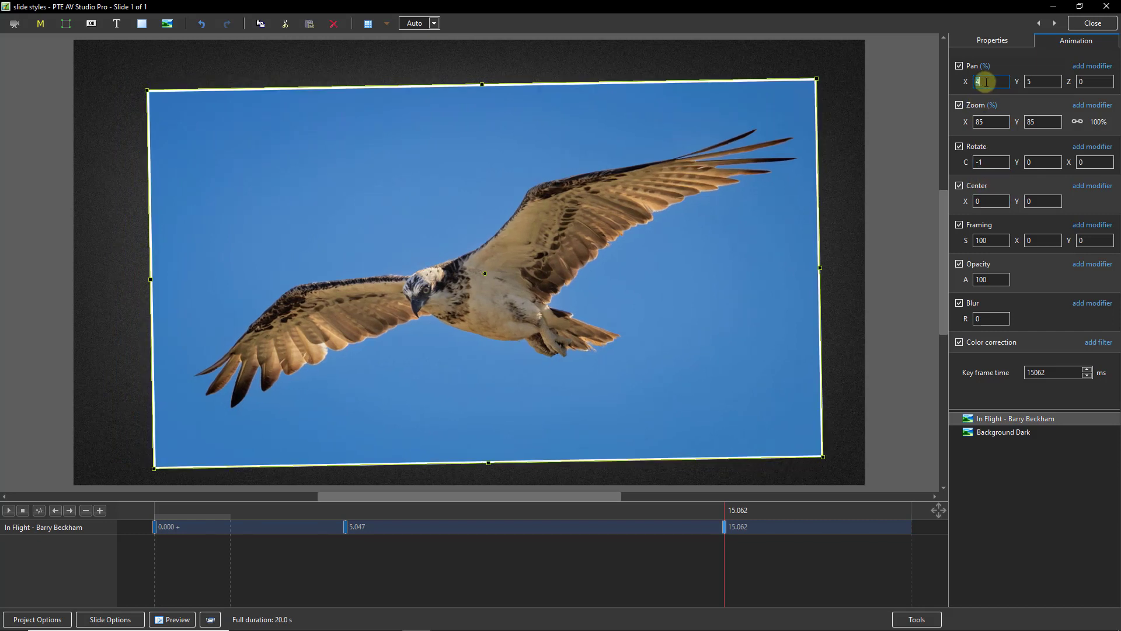
{"action": "scroll", "coordinate": [987, 85], "scroll_direction": "up", "scroll_amount": 1}
{"action": "scroll", "coordinate": [991, 88], "scroll_direction": "up", "scroll_amount": 1}
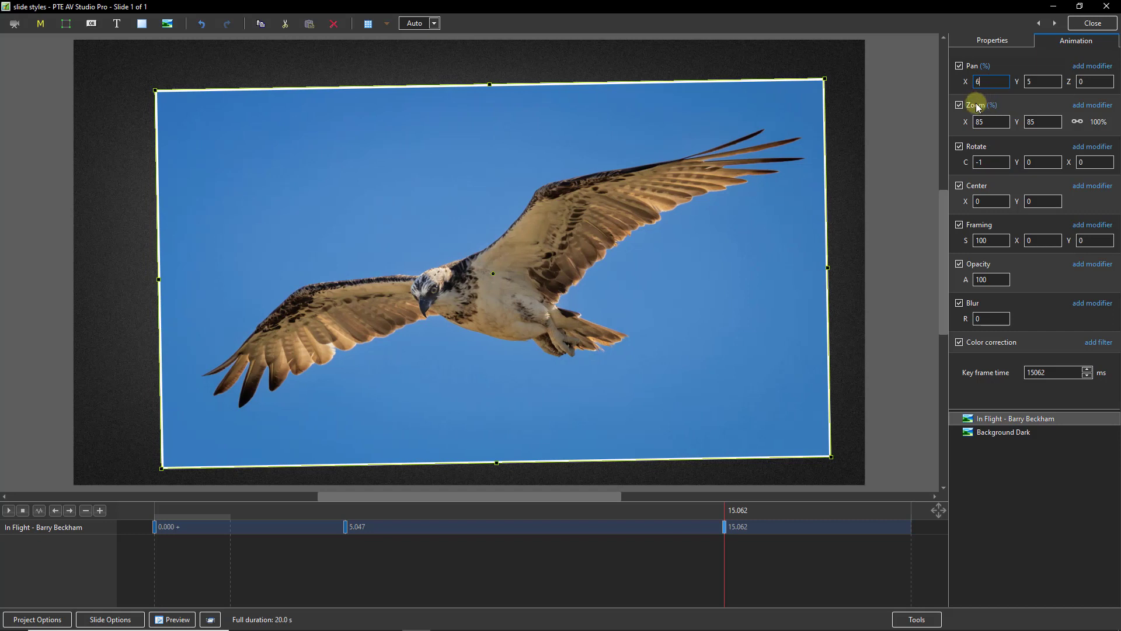
Clone the 15.062 keyframe and place the copy exactly at 20.000 s.
{"action": "right_click", "coordinate": [723, 527]}
{"action": "left_click", "coordinate": [759, 547]}
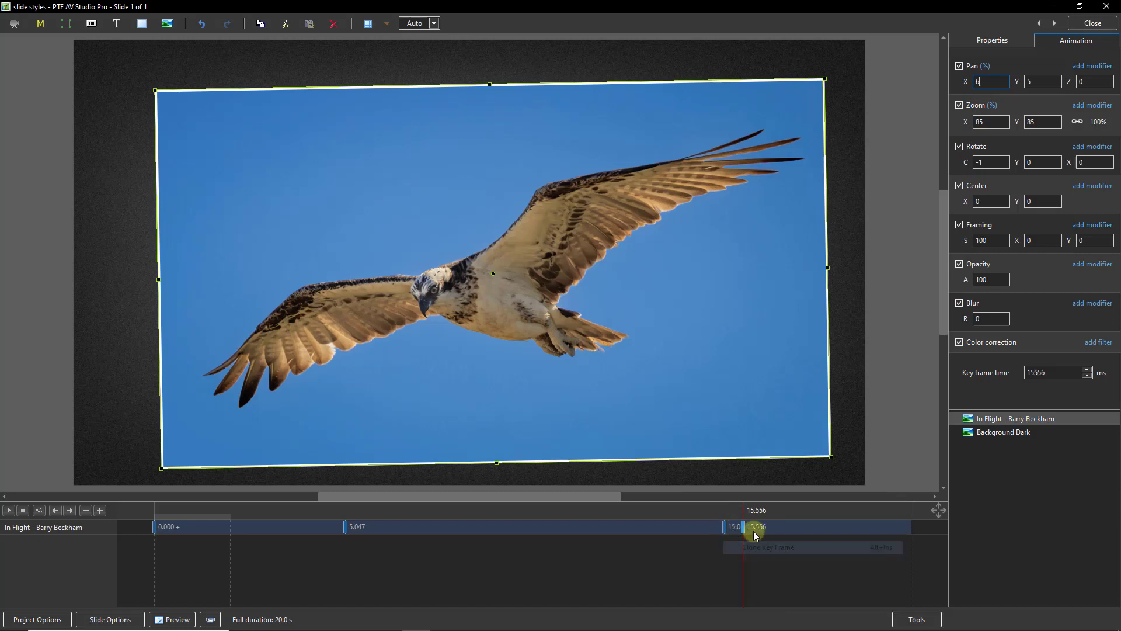
{"action": "left_click_drag", "start_coordinate": [744, 528], "coordinate": [818, 528]}
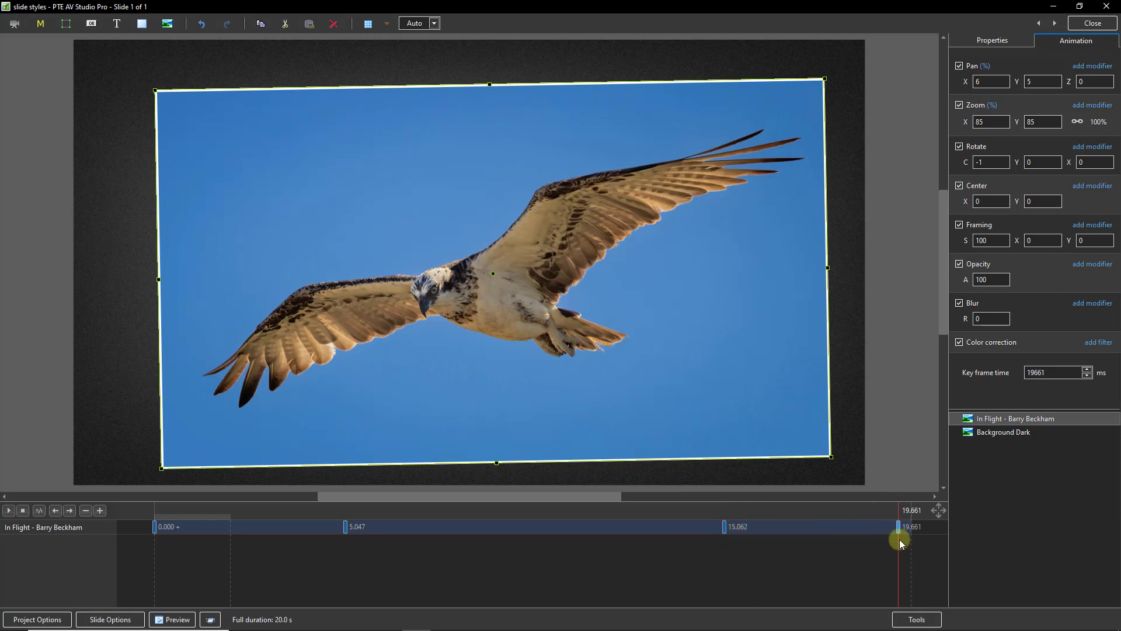
{"action": "left_click_drag", "start_coordinate": [900, 541], "coordinate": [909, 546]}
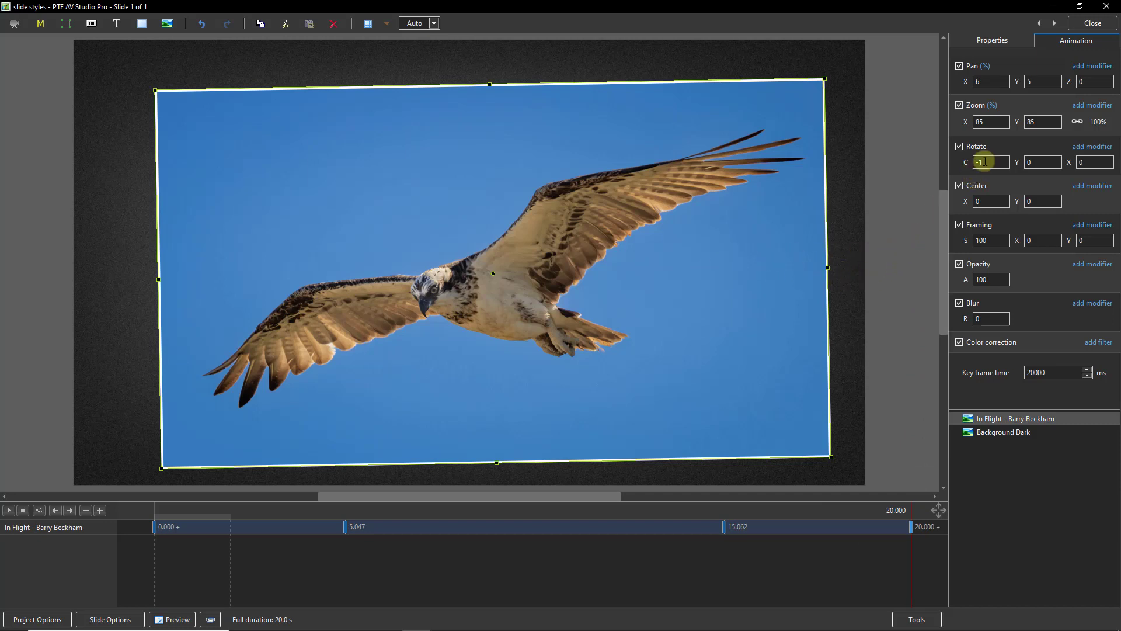
Set the final keyframe to 36% zoom, pan 129/93, Y rotation -80; move the middle keyframe to 15.001.
{"action": "left_click_drag", "start_coordinate": [960, 120], "coordinate": [931, 133]}
{"action": "left_click_drag", "start_coordinate": [966, 81], "coordinate": [1058, 112]}
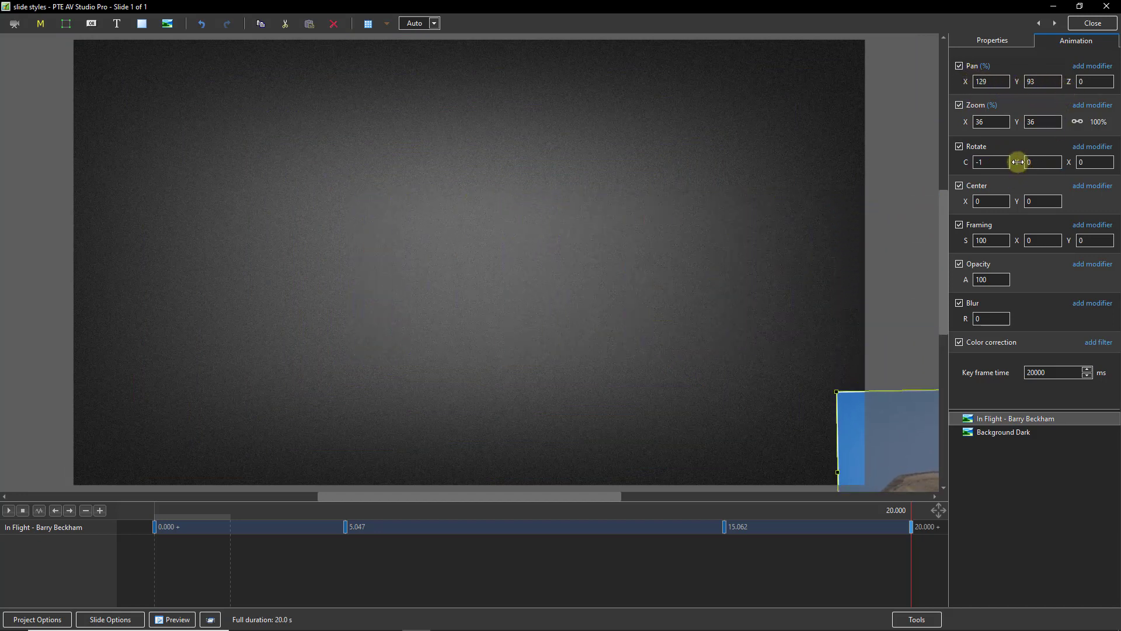
{"action": "left_click_drag", "start_coordinate": [1018, 160], "coordinate": [970, 163]}
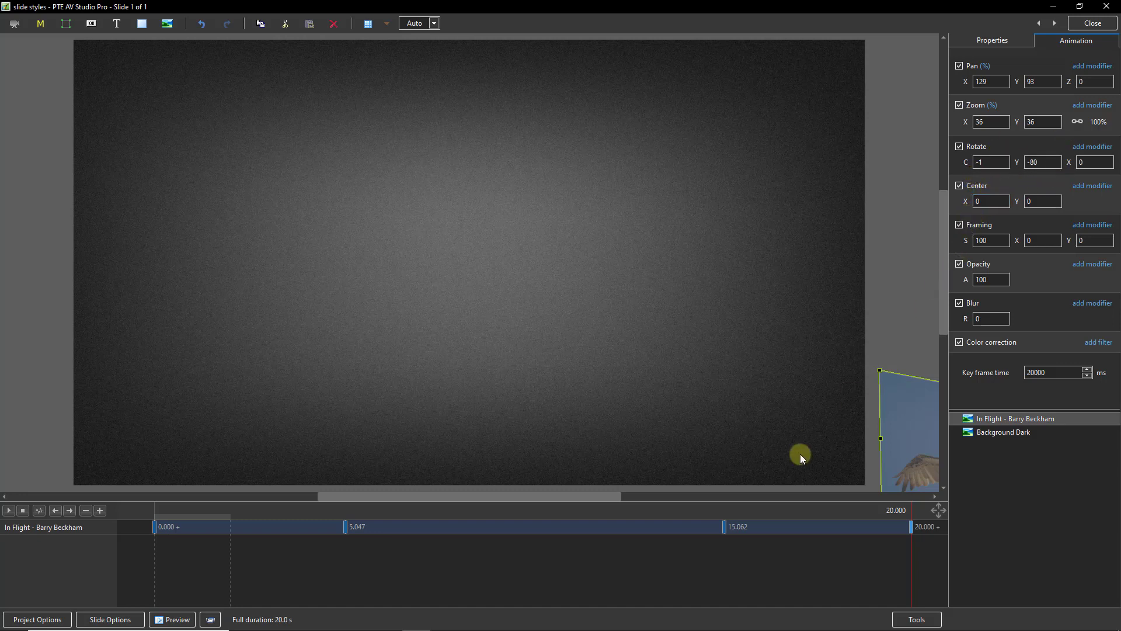
{"action": "left_click_drag", "start_coordinate": [723, 528], "coordinate": [722, 527]}
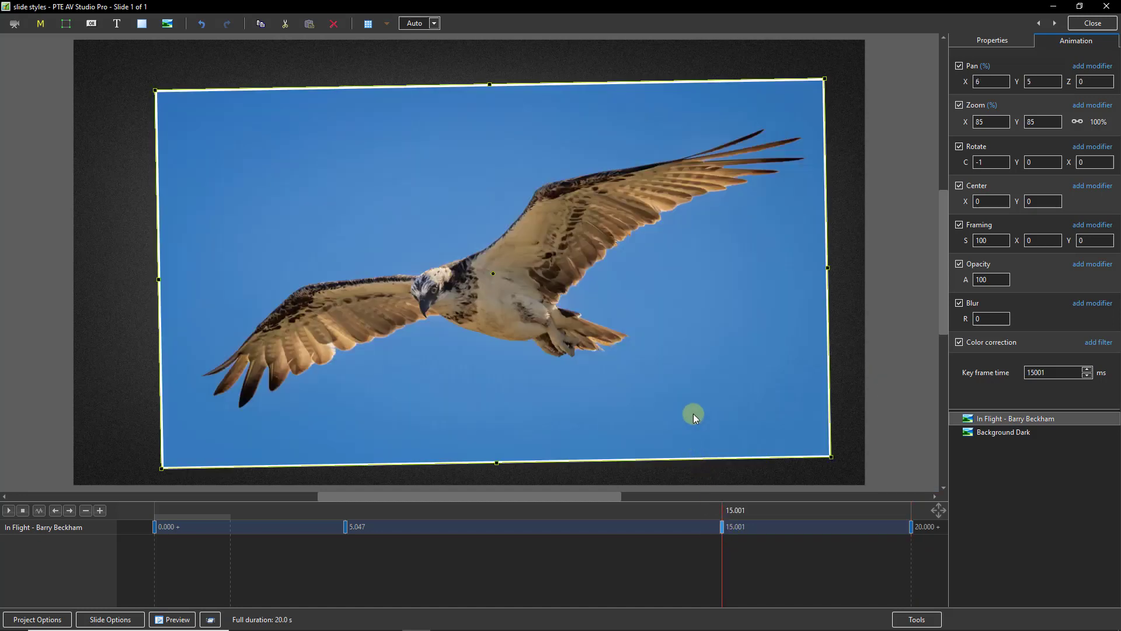
Give pan, zoom and rotation an accelerating animation speed at the selected keyframe.
{"action": "left_click", "coordinate": [1075, 67]}
{"action": "mouse_move", "coordinate": [1076, 76]}
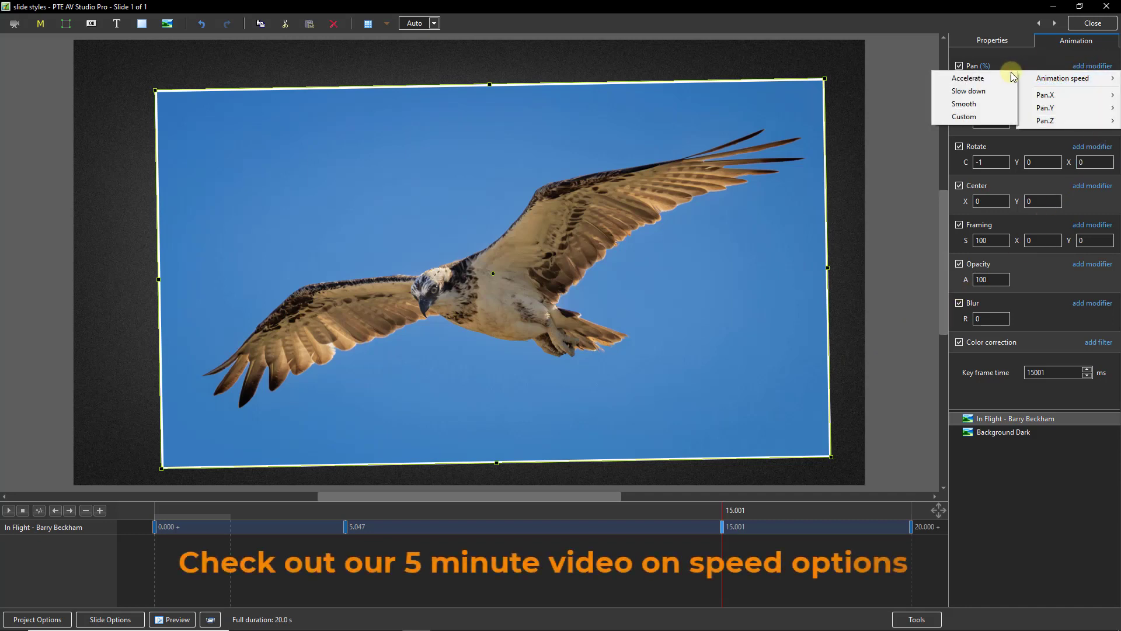
{"action": "left_click", "coordinate": [975, 78]}
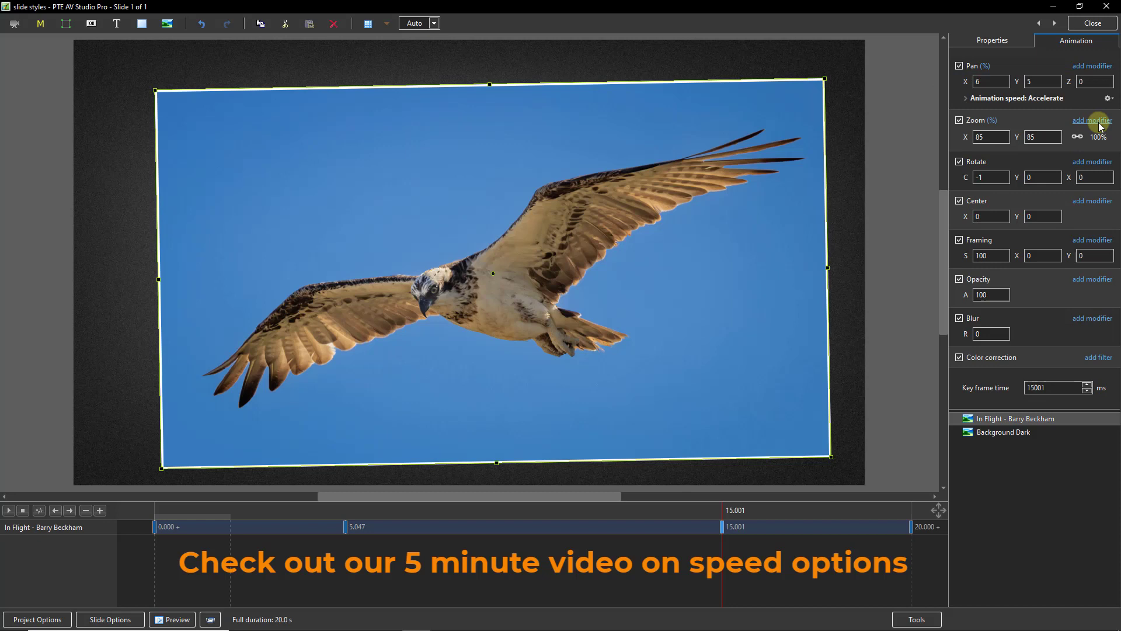
{"action": "left_click", "coordinate": [1093, 124]}
{"action": "mouse_move", "coordinate": [1086, 132]}
{"action": "left_click", "coordinate": [976, 132]}
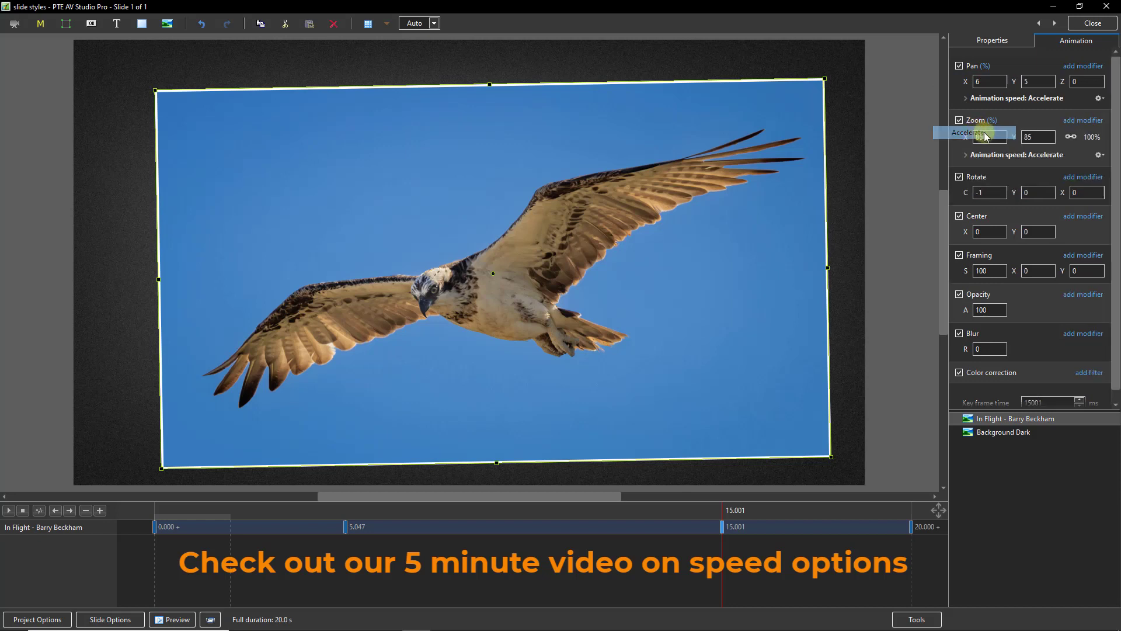
{"action": "left_click", "coordinate": [1084, 177]}
{"action": "mouse_move", "coordinate": [1051, 185]}
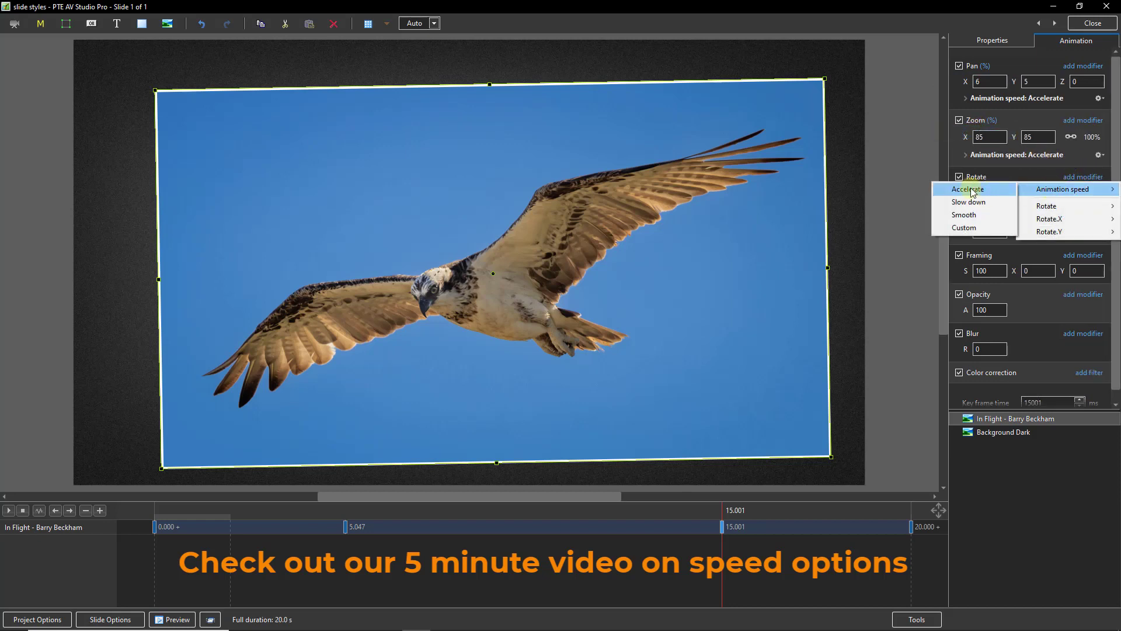
{"action": "left_click", "coordinate": [973, 190]}
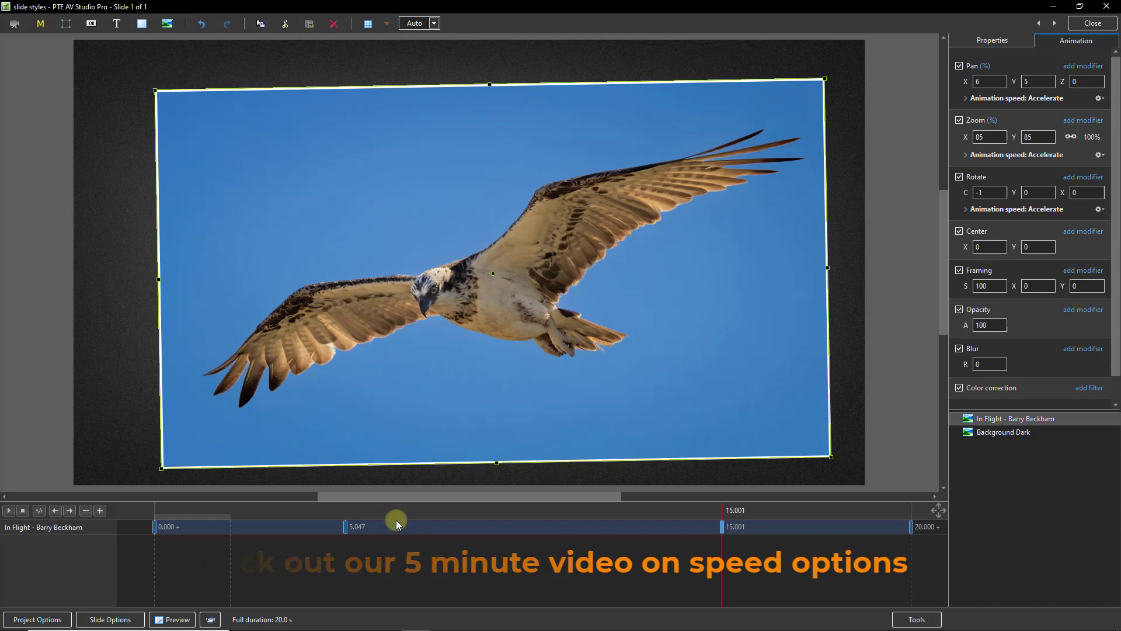
At the 5.047 keyframe, set pan, zoom and rotation to a Smooth animation speed.
{"action": "left_click", "coordinate": [345, 528]}
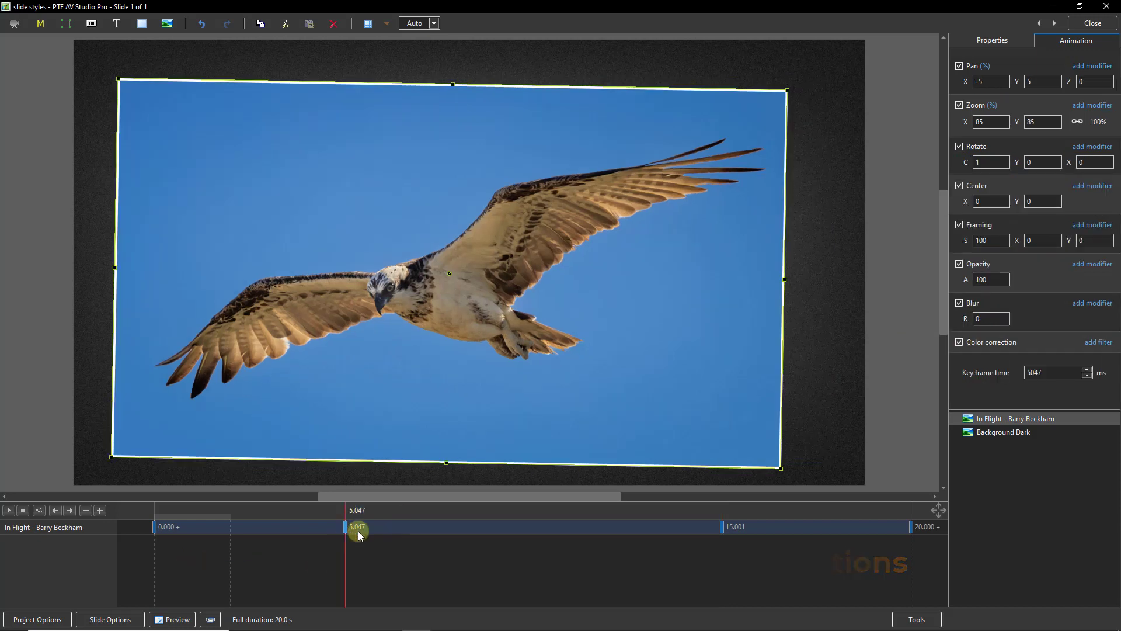
{"action": "left_click", "coordinate": [722, 527]}
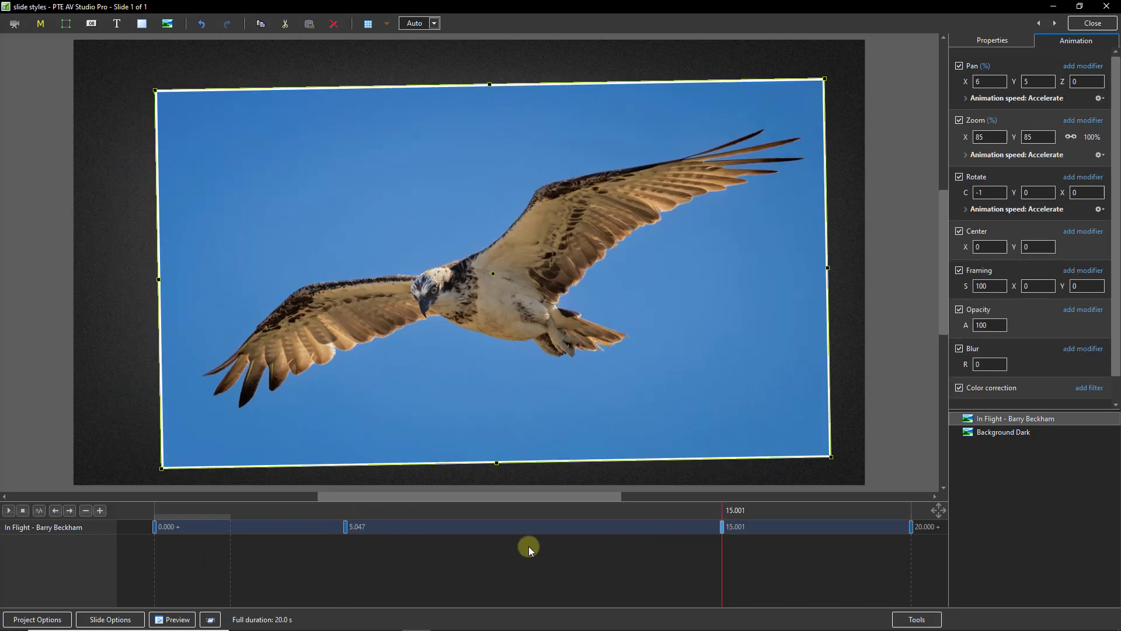
{"action": "left_click", "coordinate": [345, 527]}
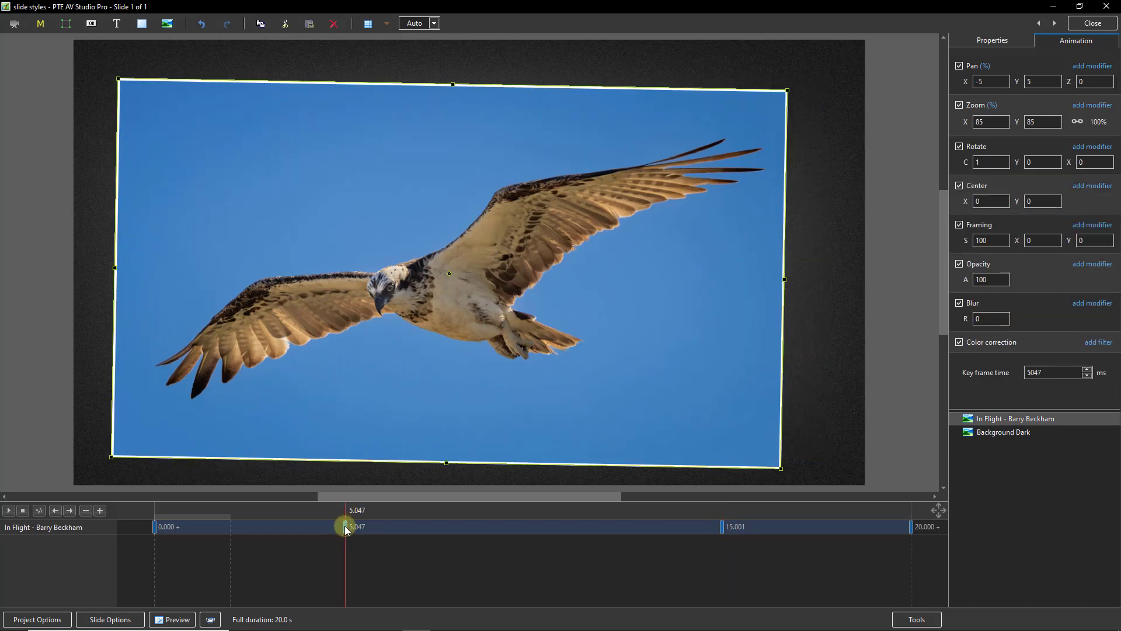
{"action": "left_click", "coordinate": [1092, 66]}
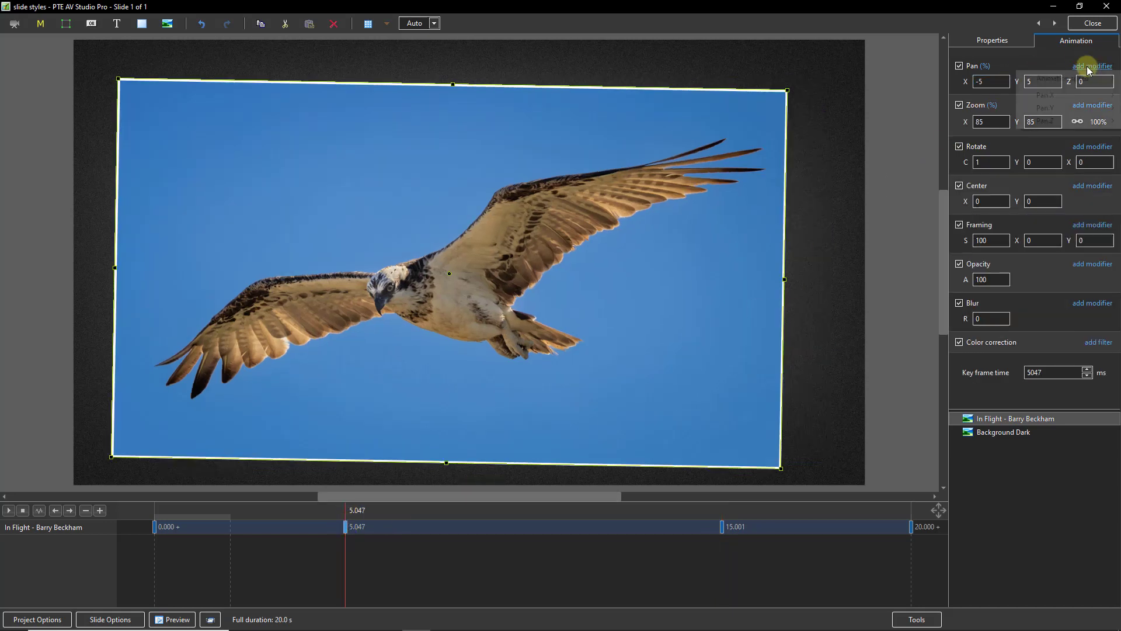
{"action": "mouse_move", "coordinate": [1064, 80]}
{"action": "left_click", "coordinate": [962, 105]}
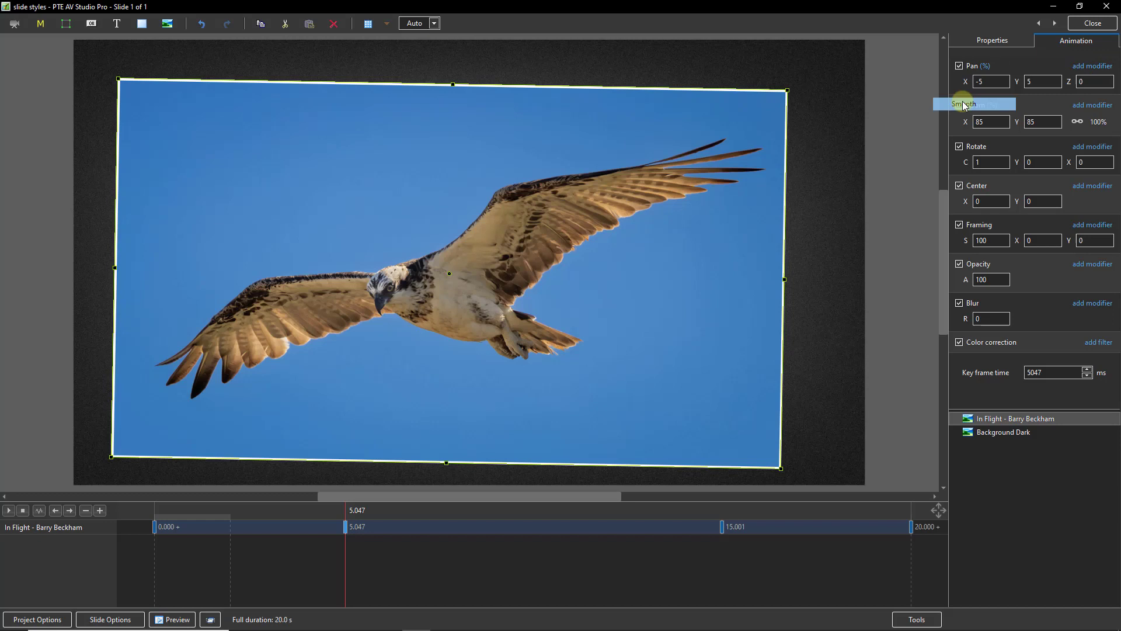
{"action": "left_click", "coordinate": [1090, 121]}
{"action": "mouse_move", "coordinate": [1069, 133]}
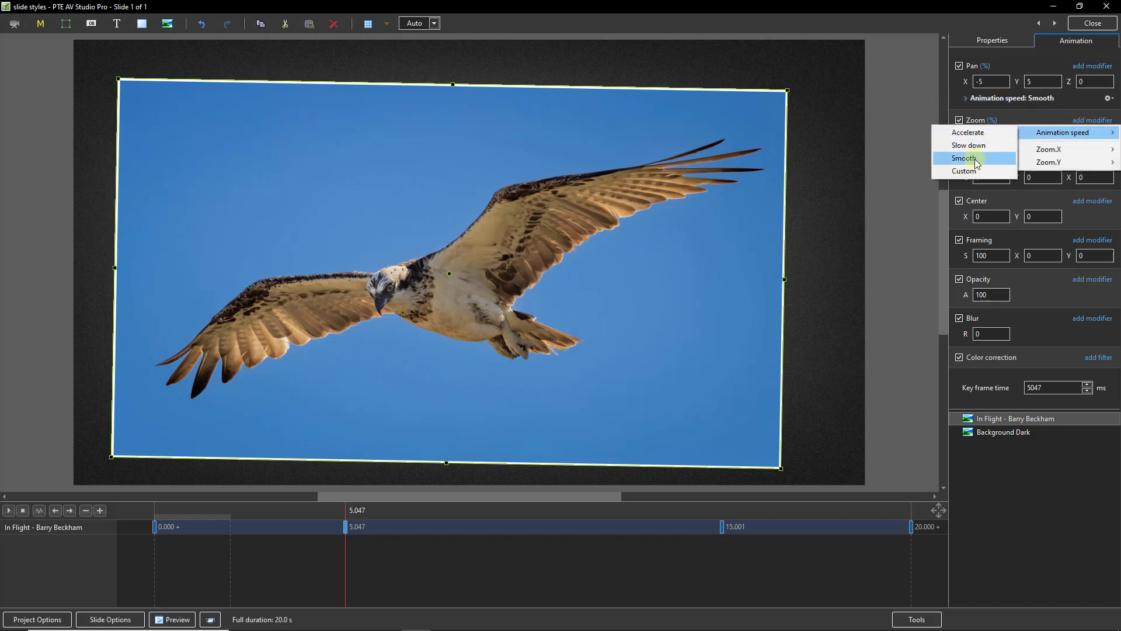
{"action": "left_click", "coordinate": [972, 159]}
{"action": "left_click", "coordinate": [1083, 176]}
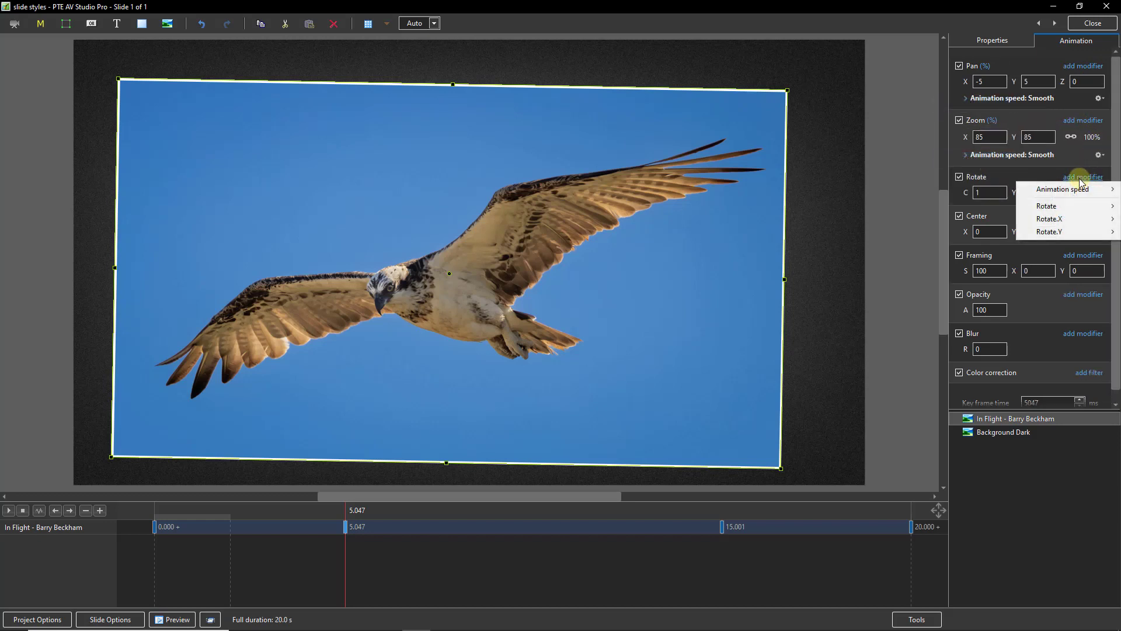
{"action": "mouse_move", "coordinate": [1058, 192]}
{"action": "left_click", "coordinate": [968, 215]}
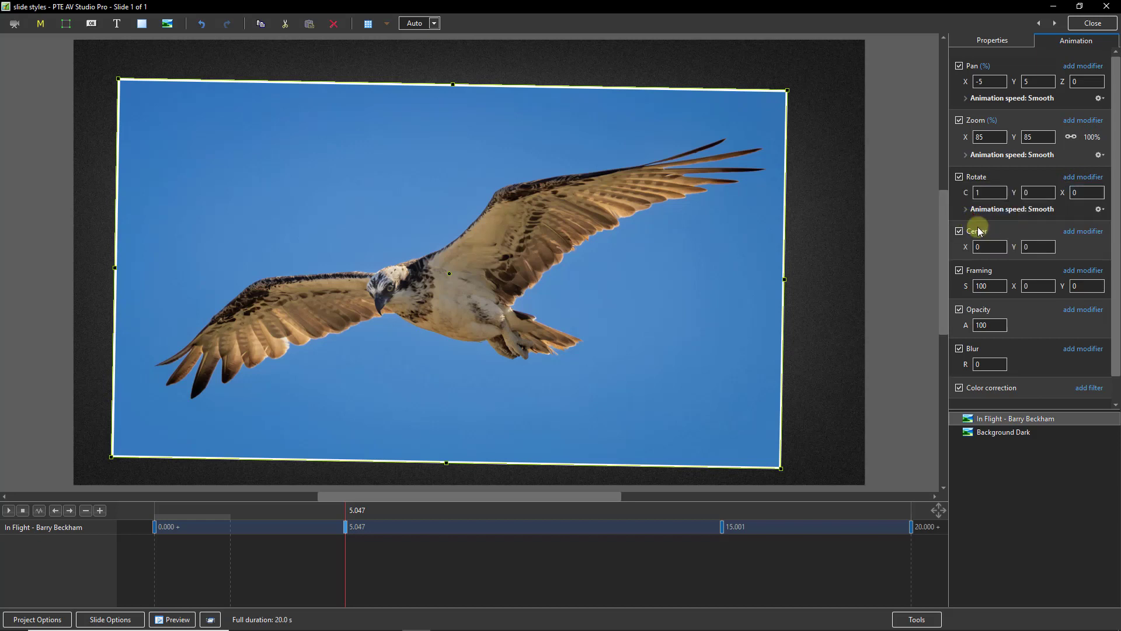
Add a Text1 caption using the Picture Name template so it shows the photo's file name.
{"action": "left_click", "coordinate": [993, 420]}
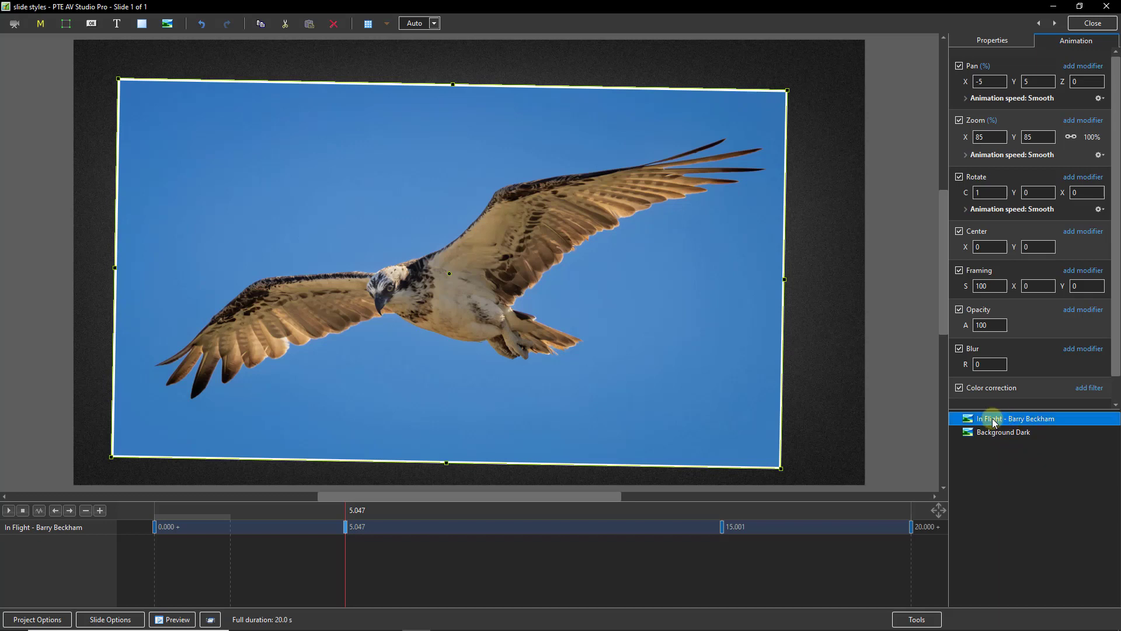
{"action": "left_click", "coordinate": [997, 471]}
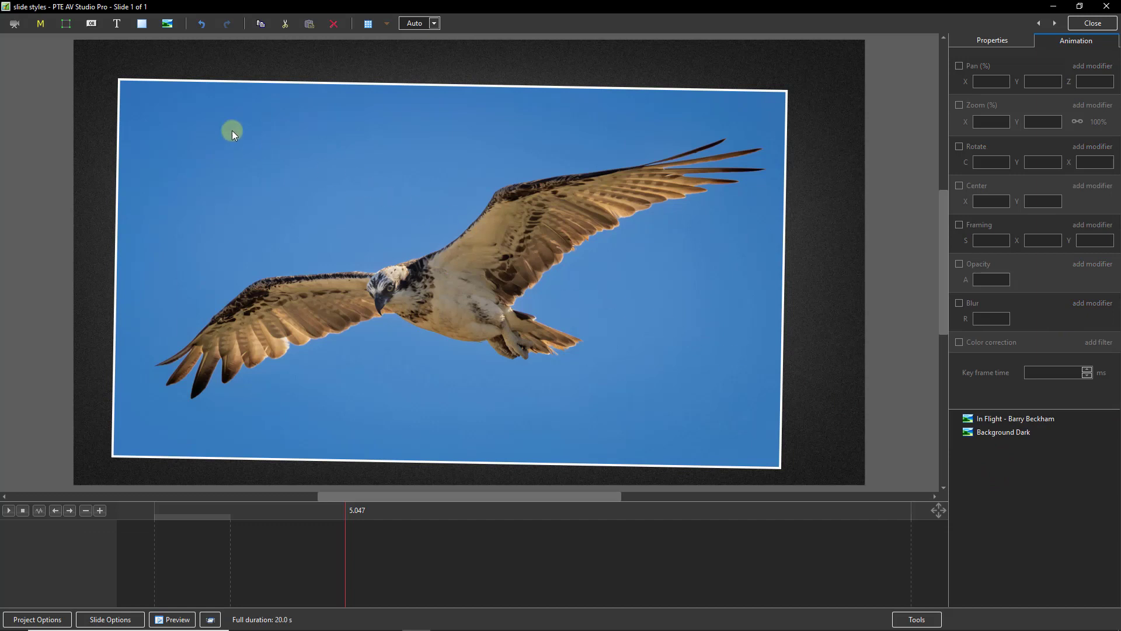
{"action": "left_click", "coordinate": [117, 24]}
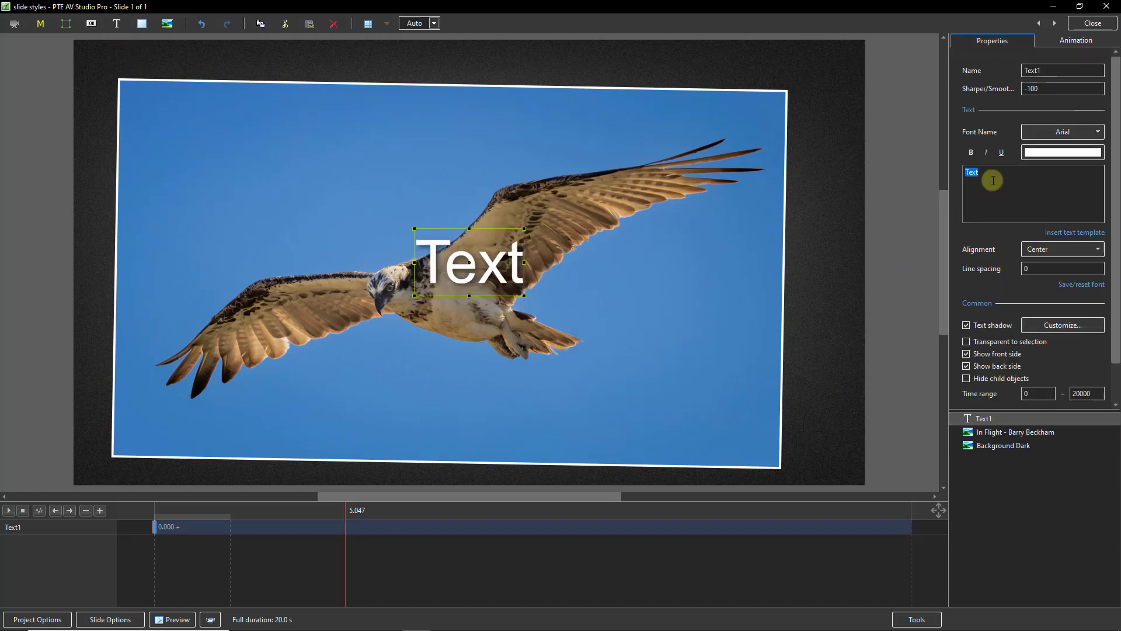
{"action": "left_click", "coordinate": [1054, 234]}
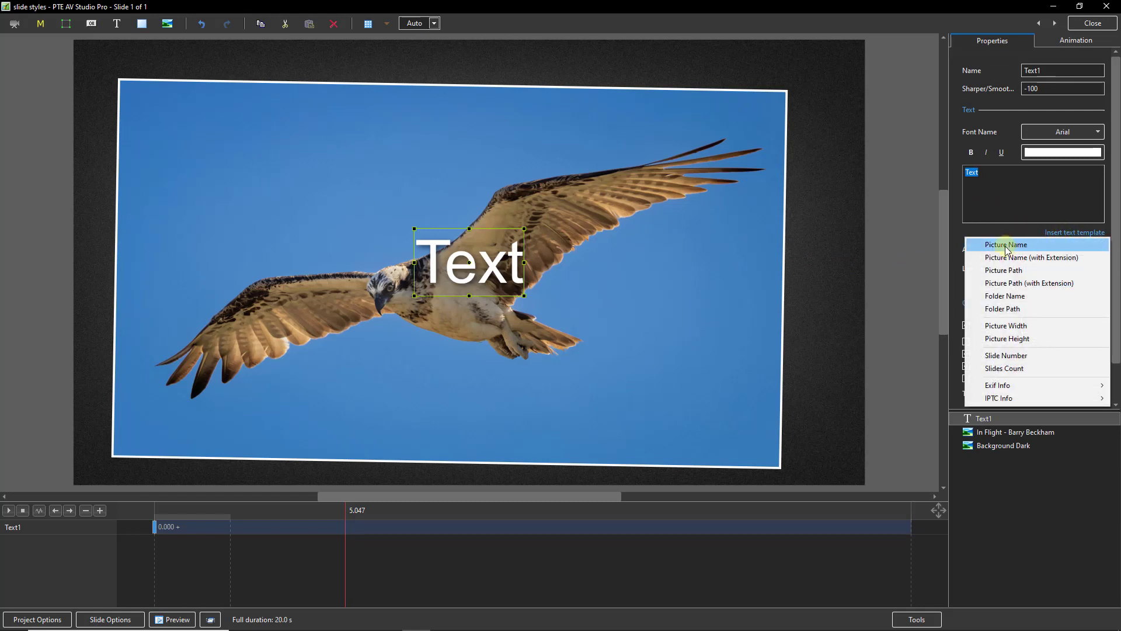
{"action": "left_click", "coordinate": [1005, 244]}
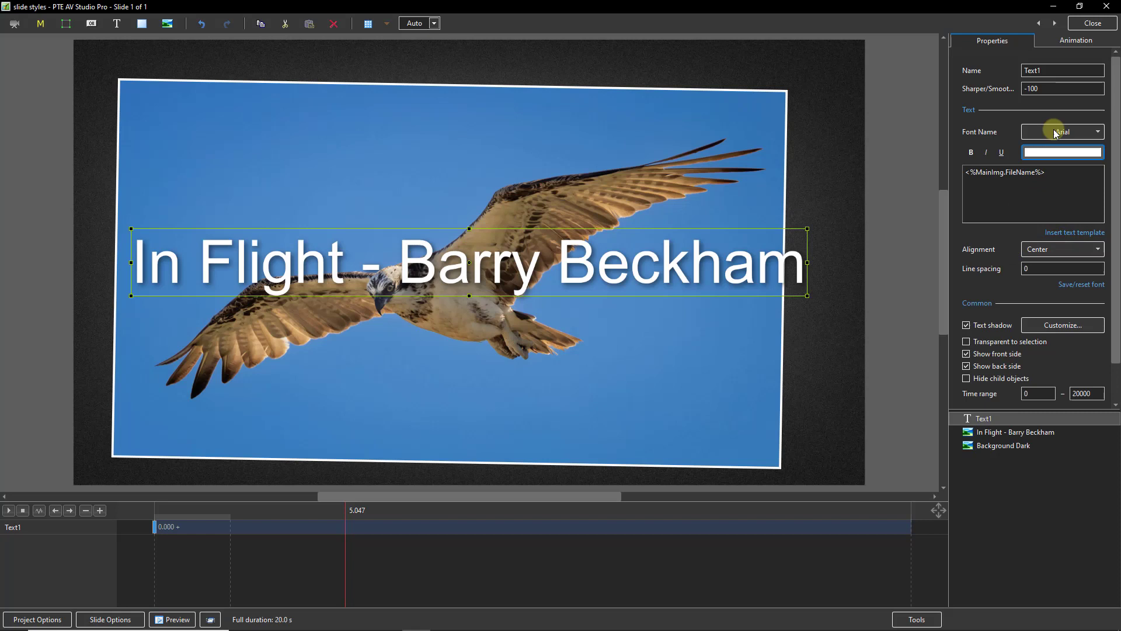
Set the caption's Zoom to 3% in its animation settings.
{"action": "left_click", "coordinate": [1060, 44]}
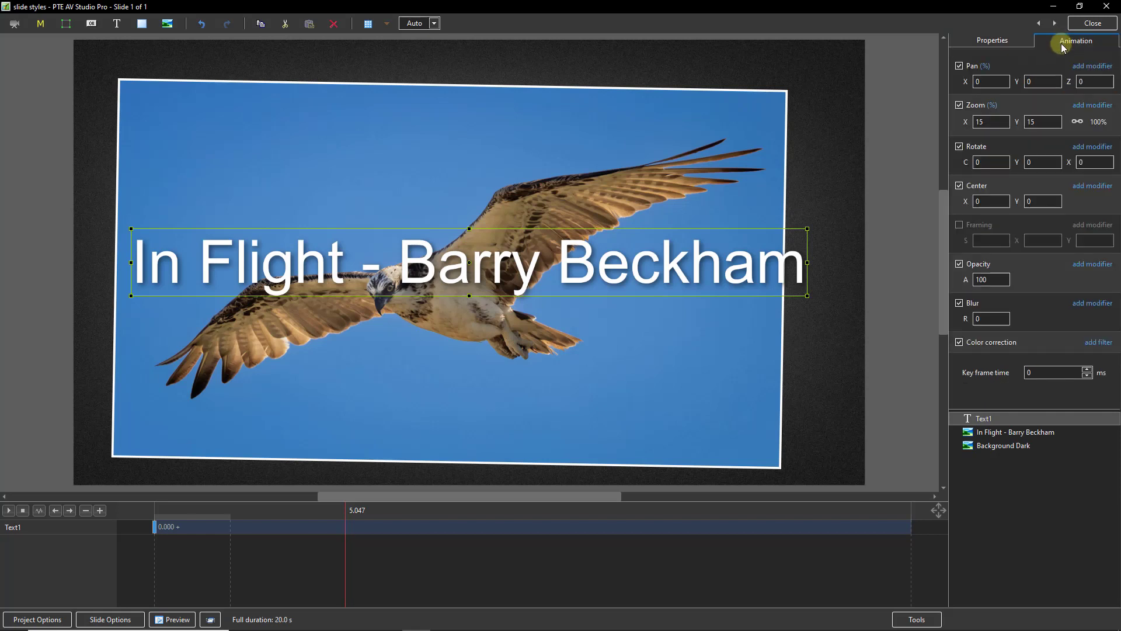
{"action": "double_click", "coordinate": [981, 123]}
{"action": "type", "text": "3"}
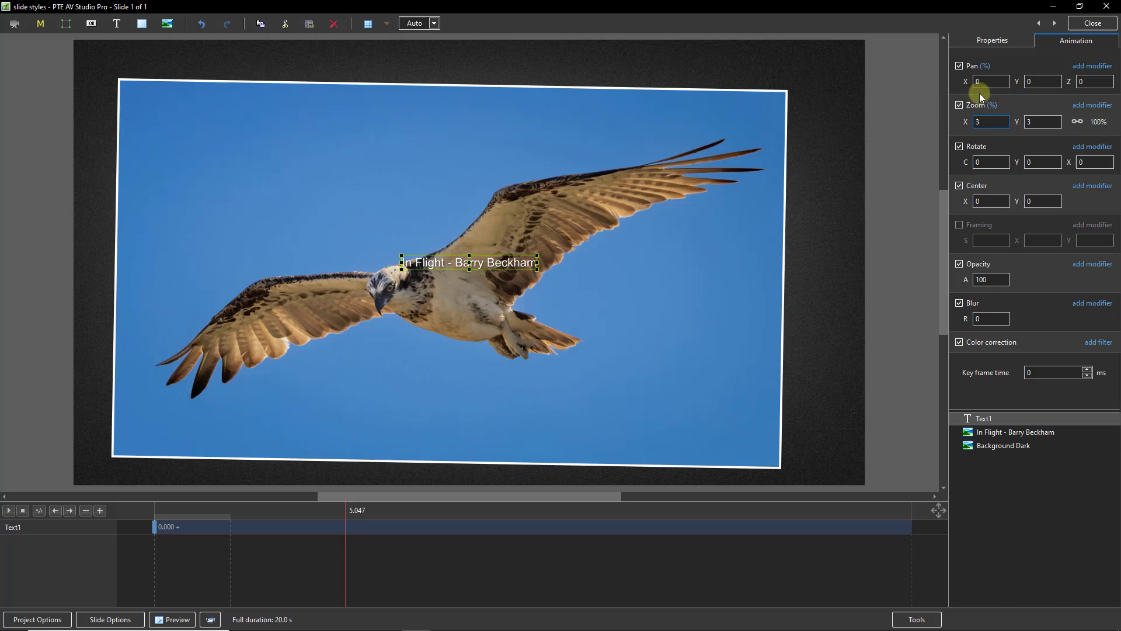
Move the caption up to Pan Y of about -89, above the photo.
{"action": "left_click", "coordinate": [1035, 81]}
{"action": "type", "text": "1"}
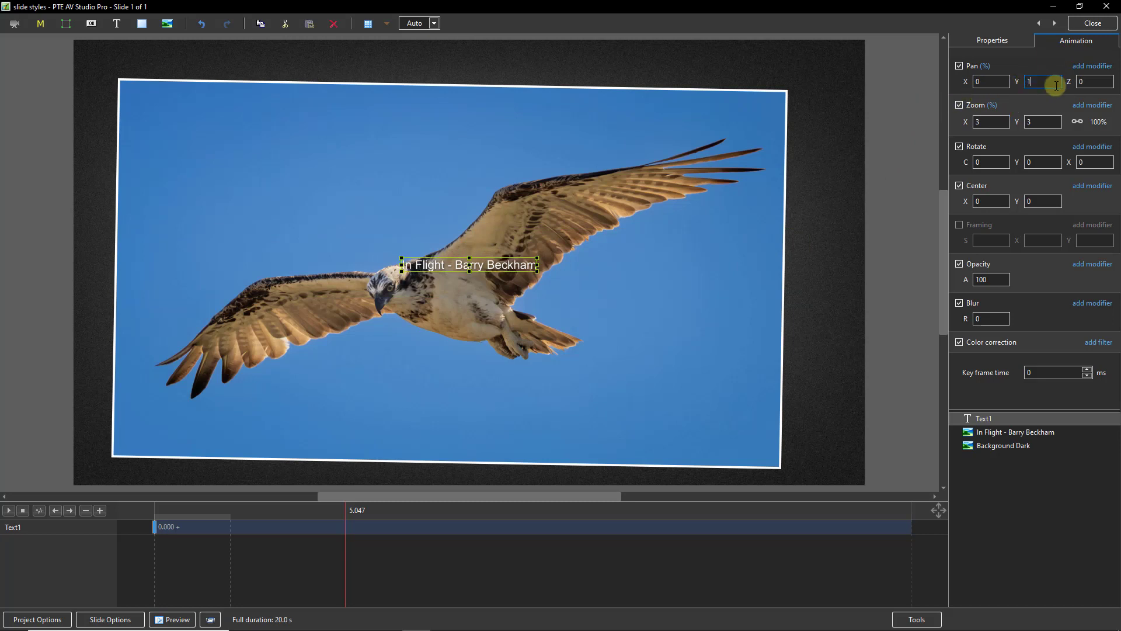
{"action": "scroll", "coordinate": [1056, 86], "scroll_direction": "down", "scroll_amount": 20}
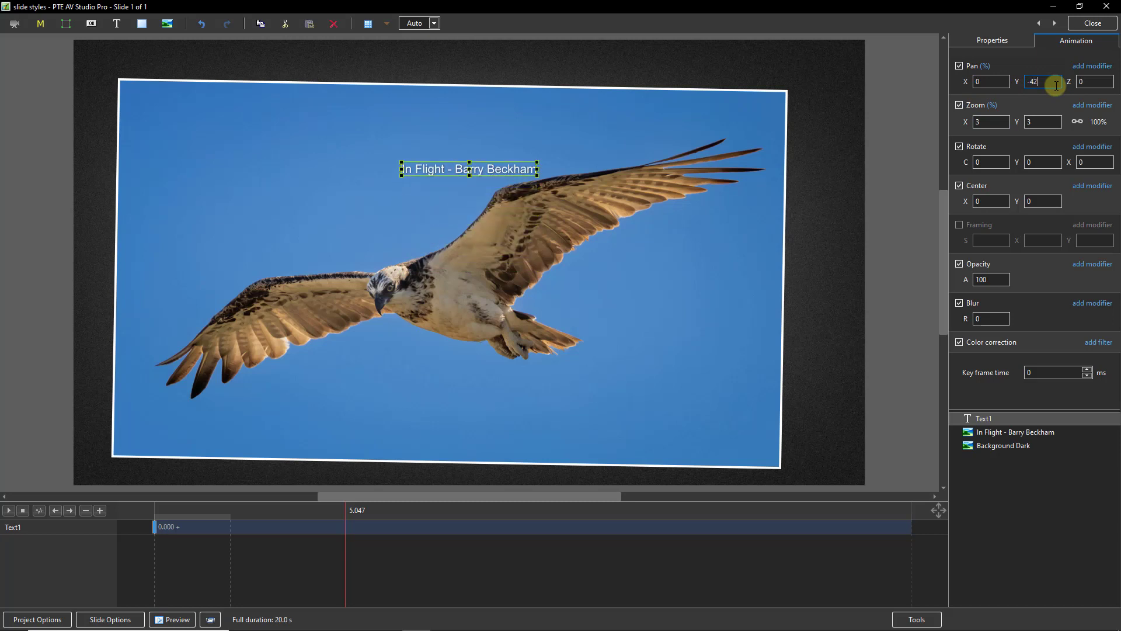
{"action": "scroll", "coordinate": [1055, 86], "scroll_direction": "down", "scroll_amount": 20}
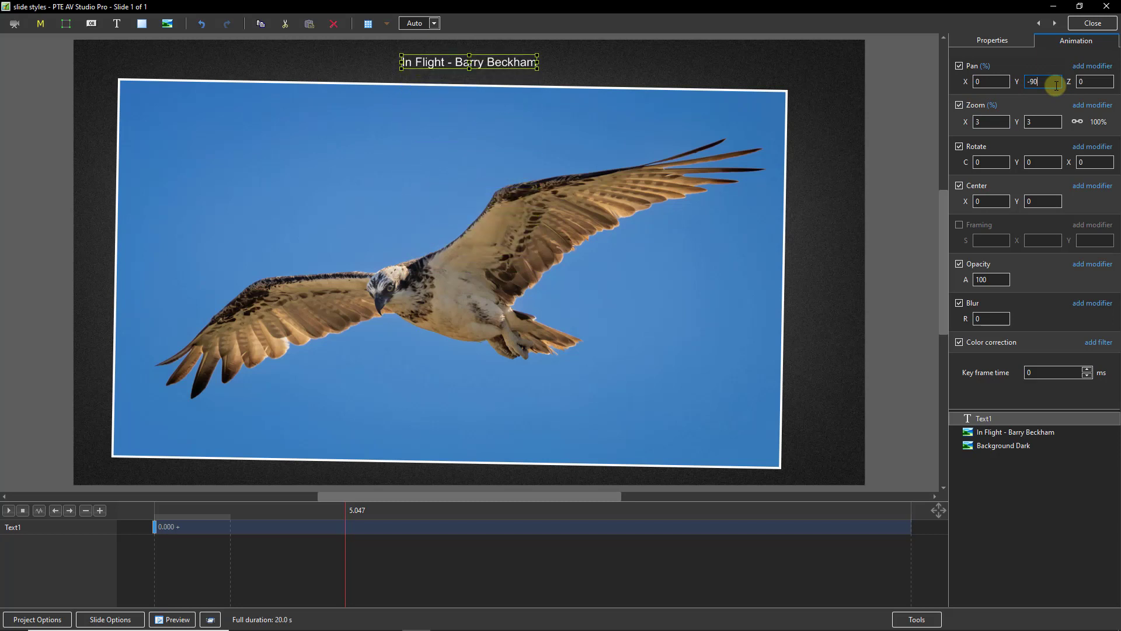
{"action": "scroll", "coordinate": [1056, 85], "scroll_direction": "up", "scroll_amount": 1}
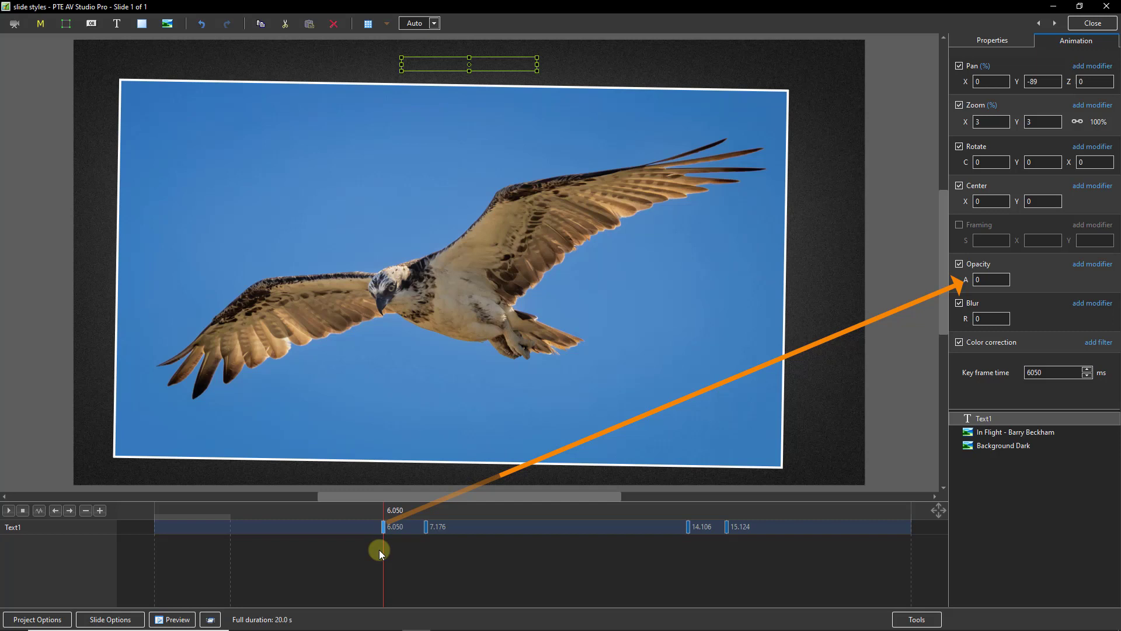
Check caption opacity at the 7.176, 14.106 and 15.124 s keyframes: 100, 100, then 0.
{"action": "left_click", "coordinate": [426, 527]}
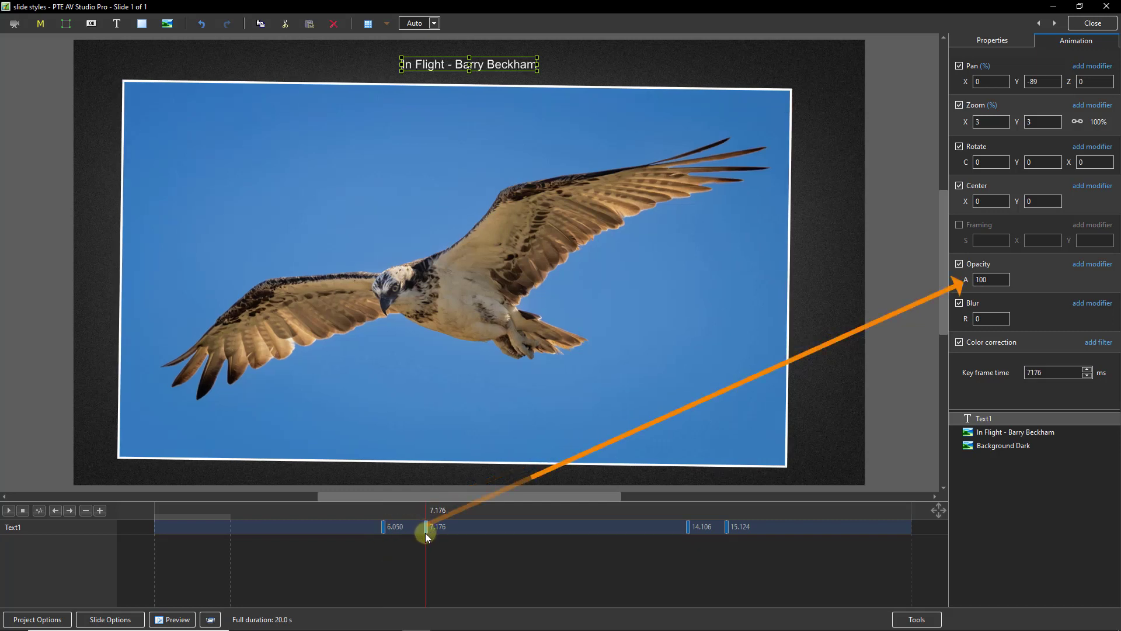
{"action": "left_click", "coordinate": [686, 532]}
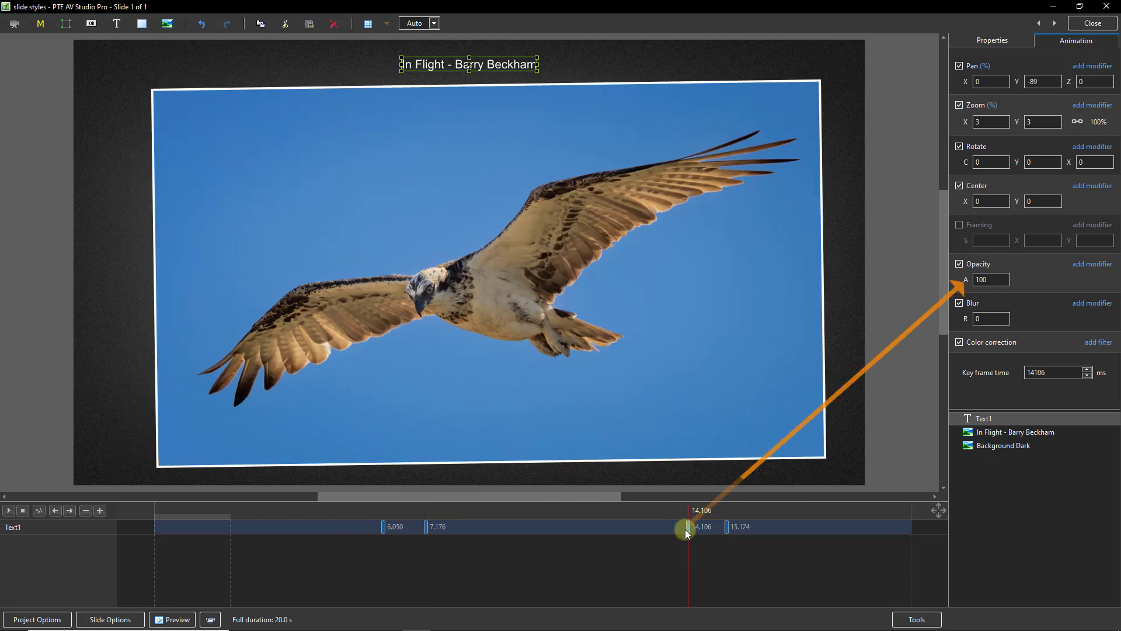
{"action": "left_click", "coordinate": [727, 528]}
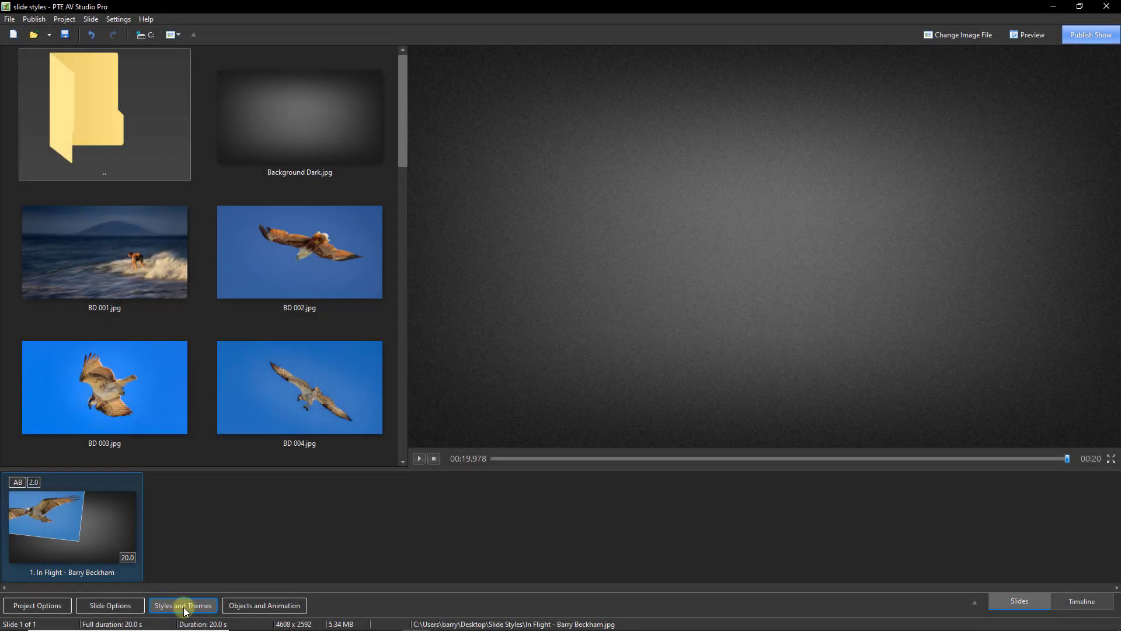
Create a slide style named 'Demo style' in the BD Styles category from this slide.
{"action": "left_click", "coordinate": [182, 608]}
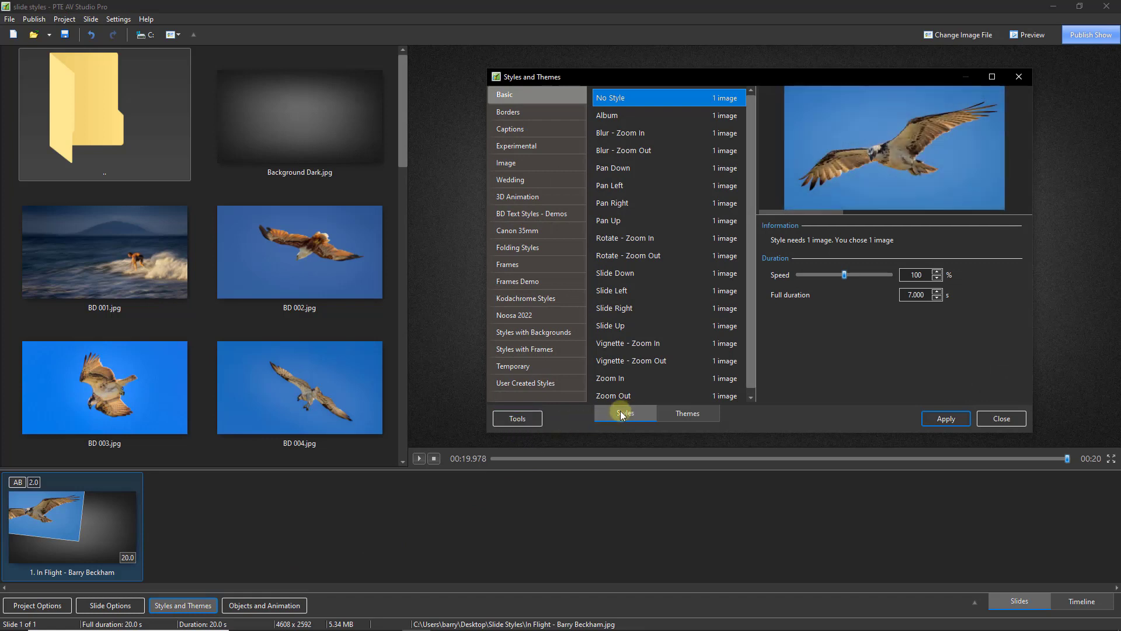
{"action": "left_click", "coordinate": [514, 418]}
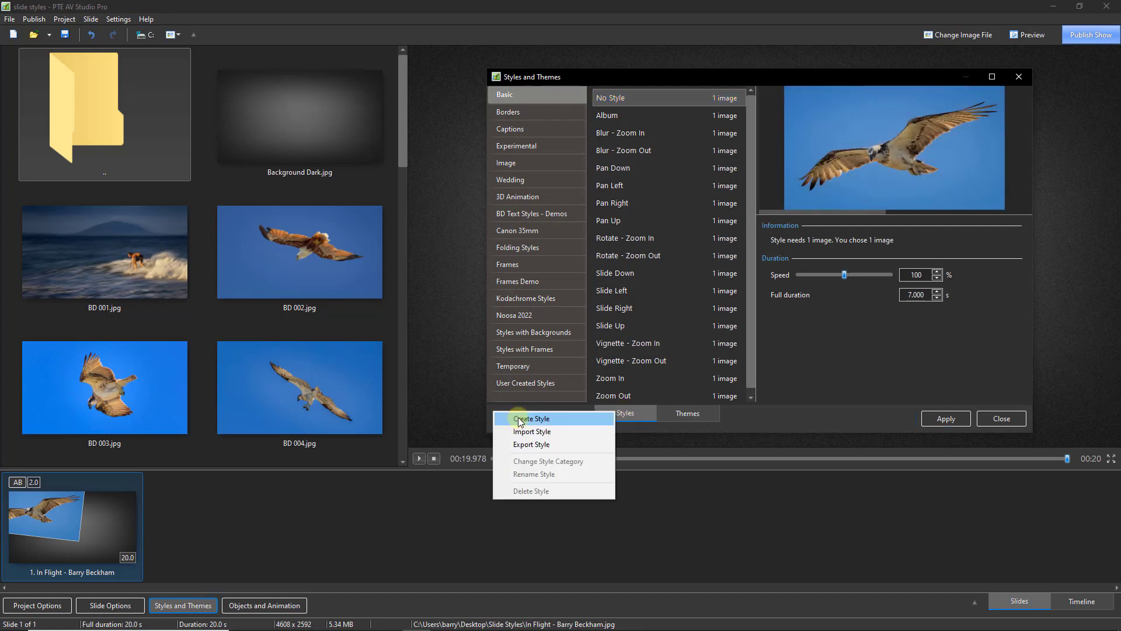
{"action": "left_click", "coordinate": [519, 419]}
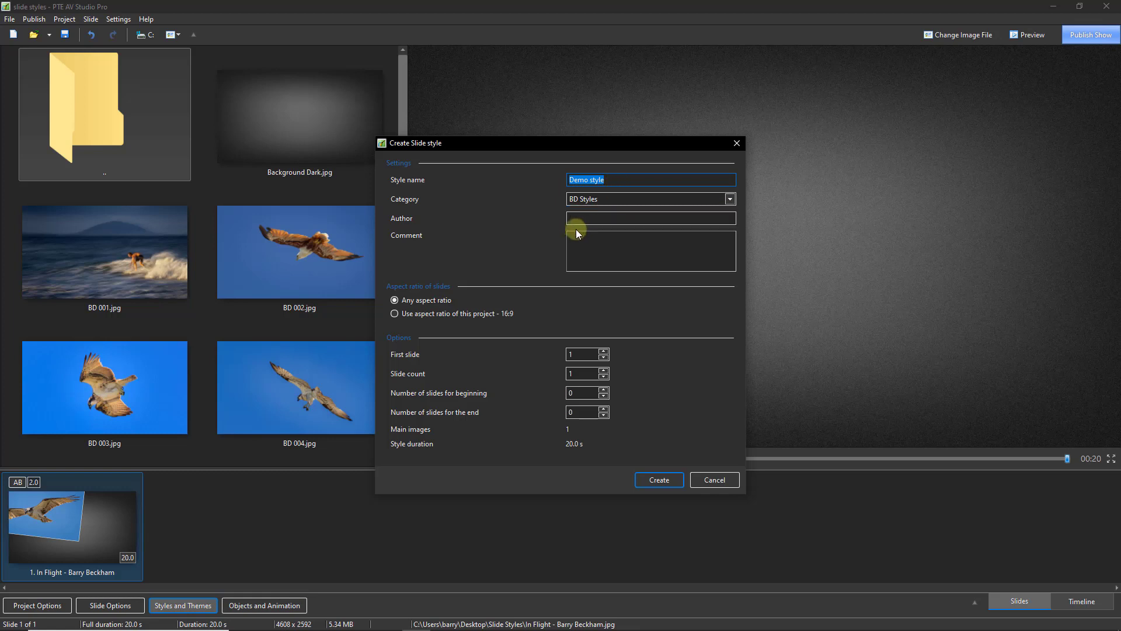
{"action": "left_click", "coordinate": [656, 479]}
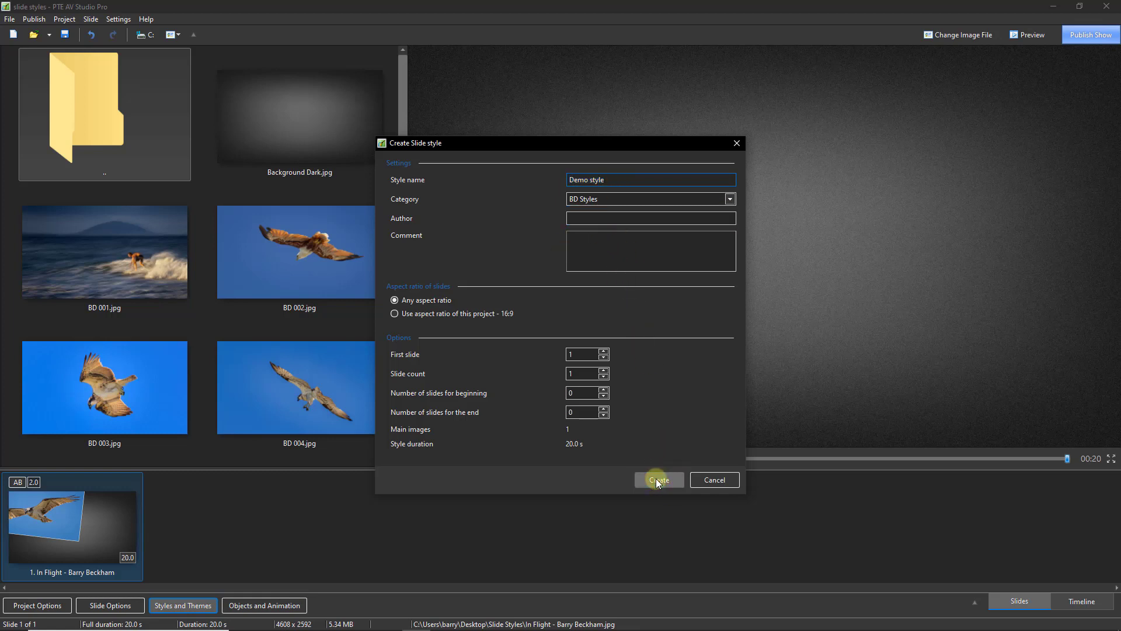